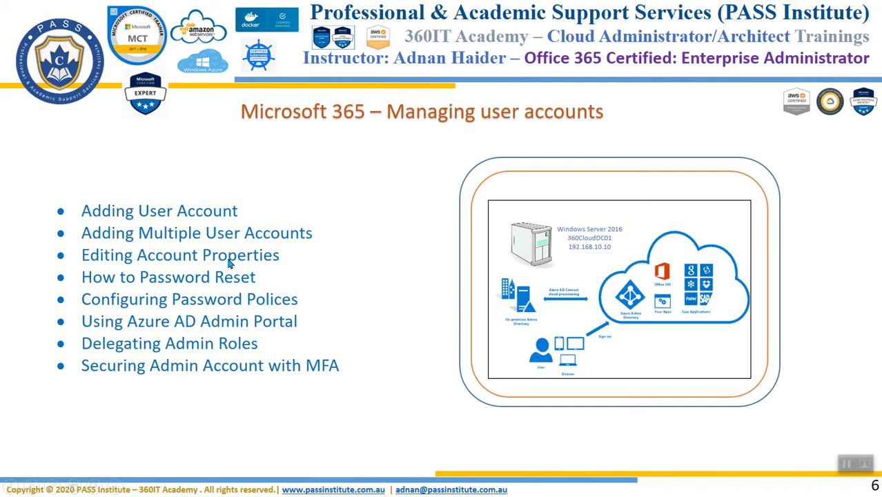
# Bring up the Start menu over slide 6, 'Microsoft 365 – Managing user accounts'.
pyautogui.press('super')
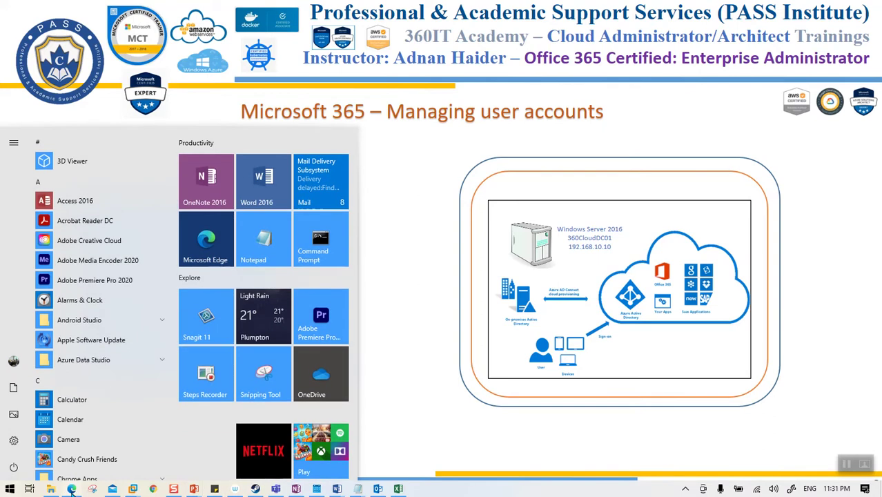
# Switch to the admin center in Chrome and open the first filtered user's account details.
pyautogui.click(72, 489)
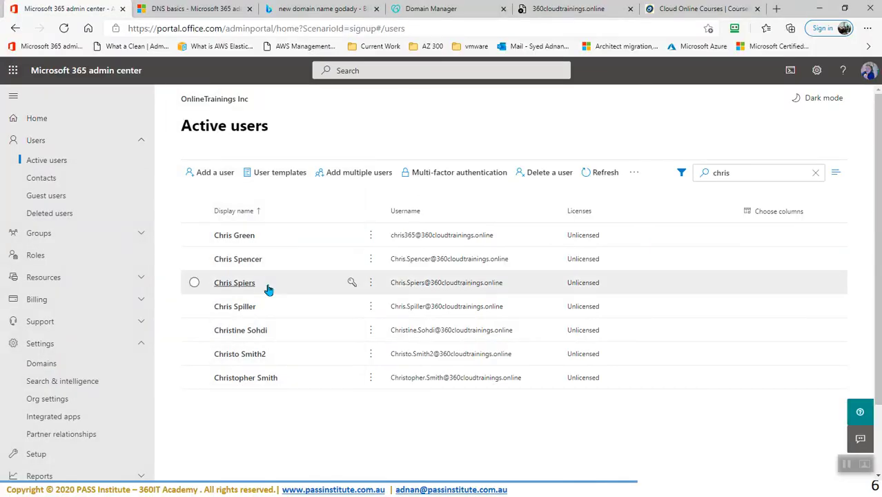
pyautogui.click(237, 236)
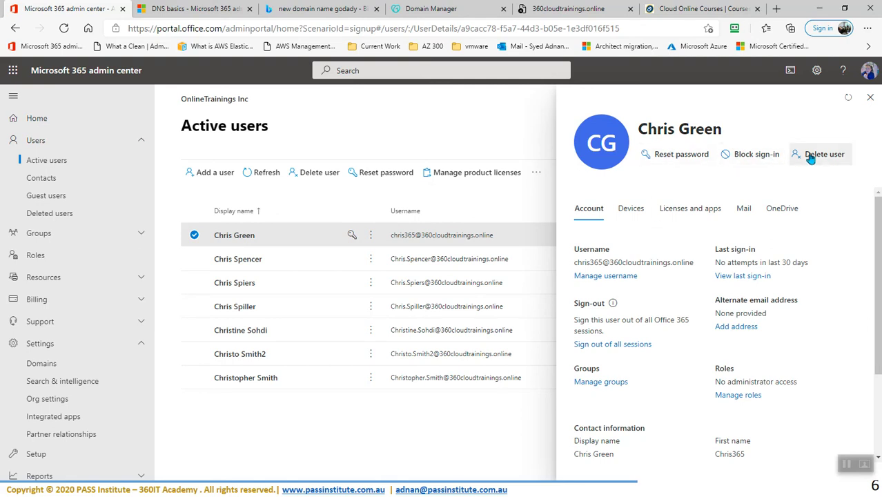
# Delete '365' from the first user's username, save it, and reopen that account.
pyautogui.click(604, 276)
pyautogui.click(613, 228)
pyautogui.press('BackSpace')
pyautogui.press('BackSpace')
pyautogui.press('BackSpace')
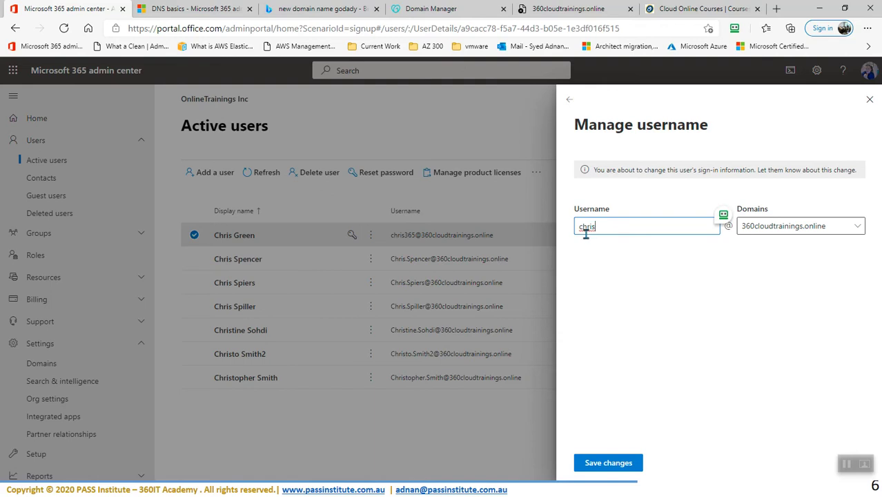
pyautogui.click(608, 466)
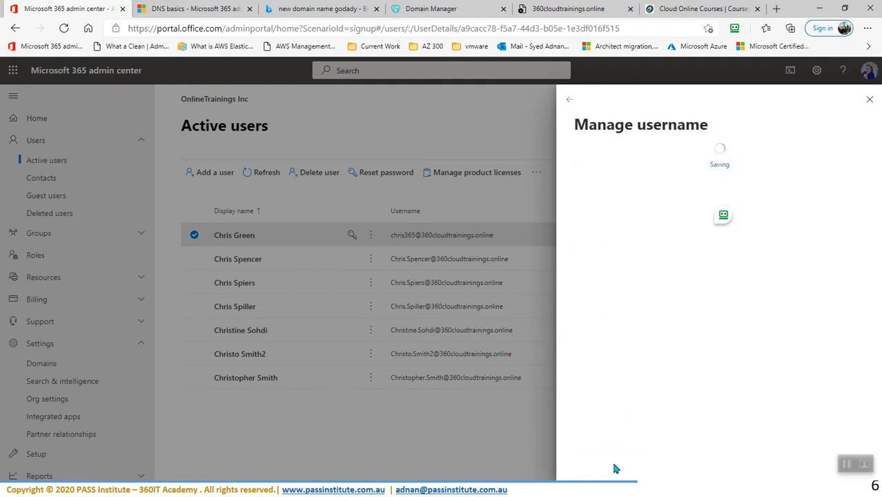
pyautogui.click(870, 99)
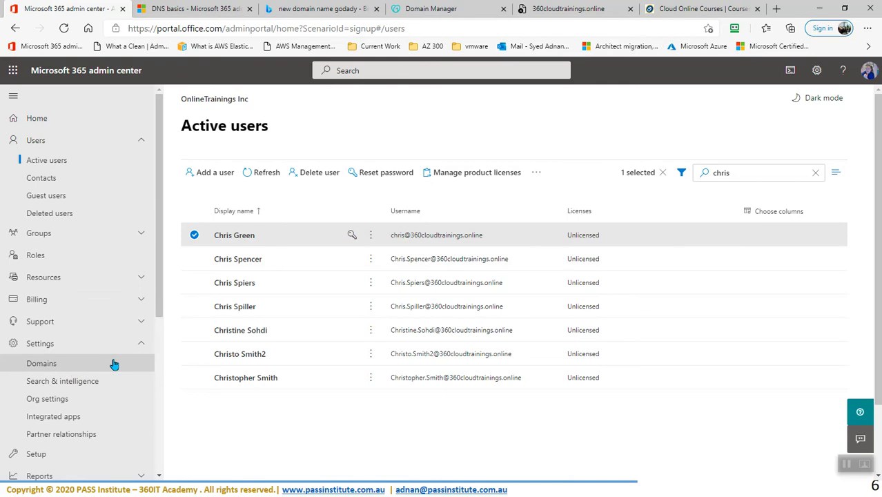
pyautogui.click(234, 235)
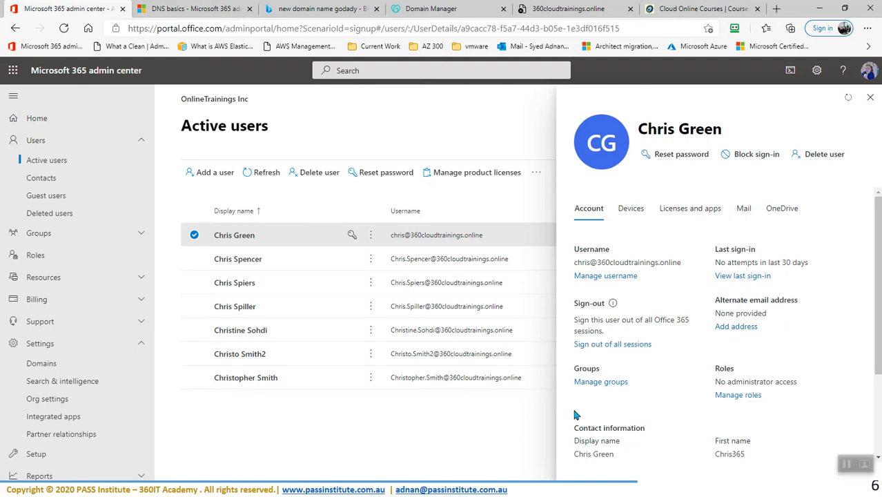
# Grant the first user Admin center access with the Global admin role and save.
pyautogui.click(737, 397)
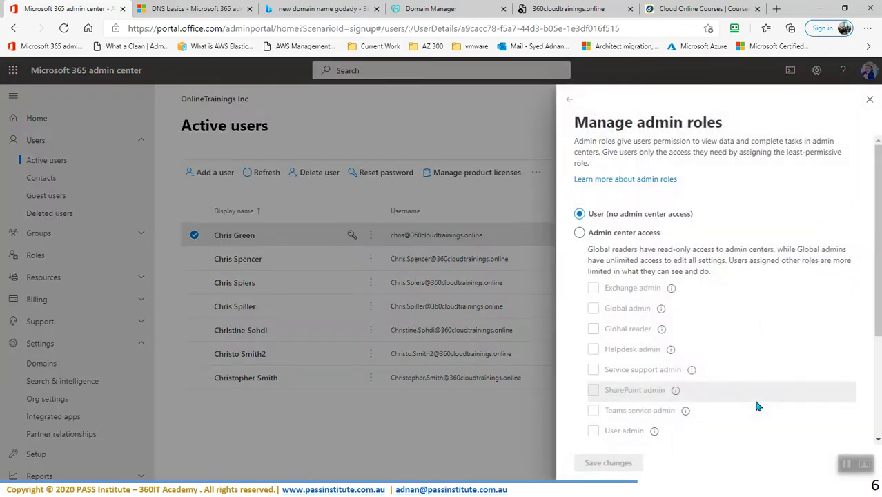
pyautogui.click(580, 233)
pyautogui.click(593, 308)
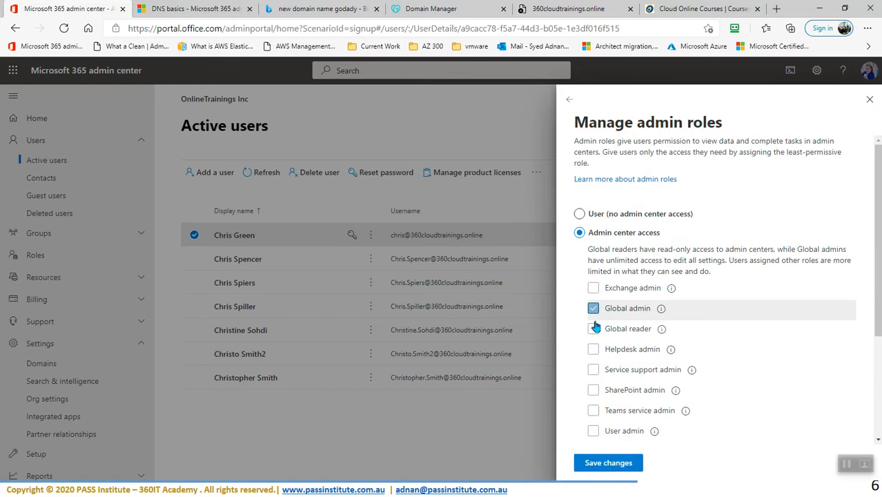
pyautogui.click(610, 463)
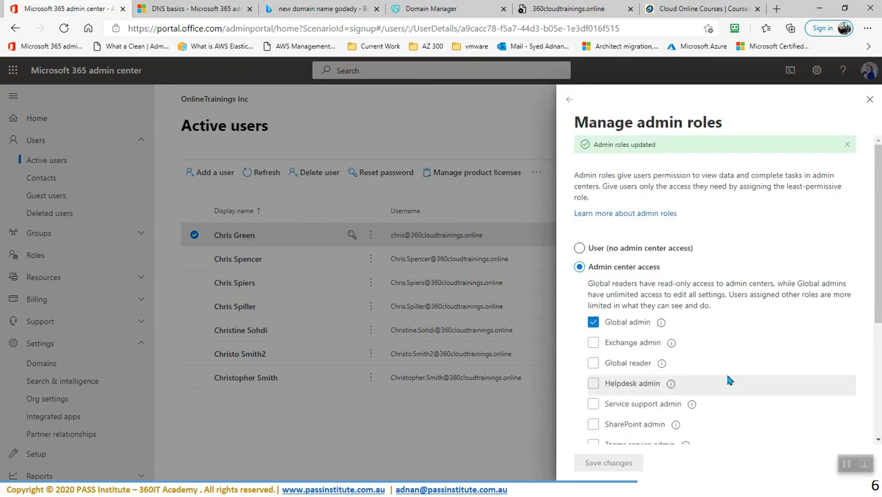
pyautogui.scroll(-3, 731, 378)
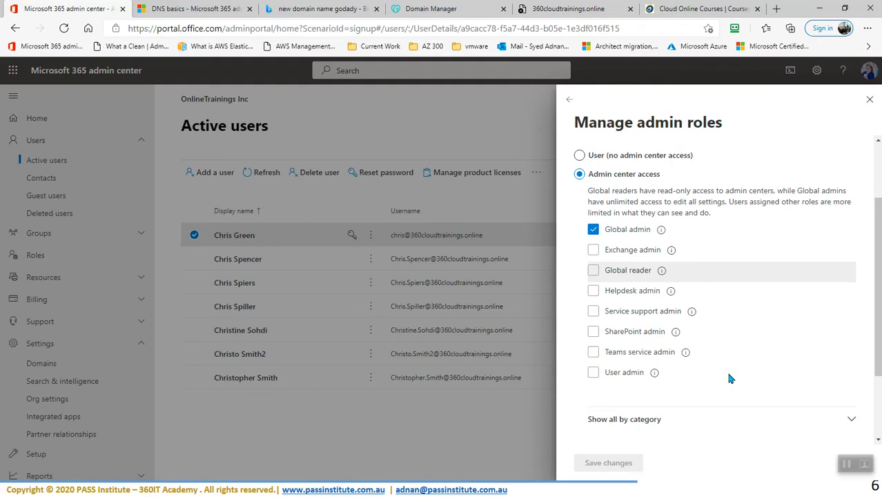
pyautogui.scroll(3, 729, 345)
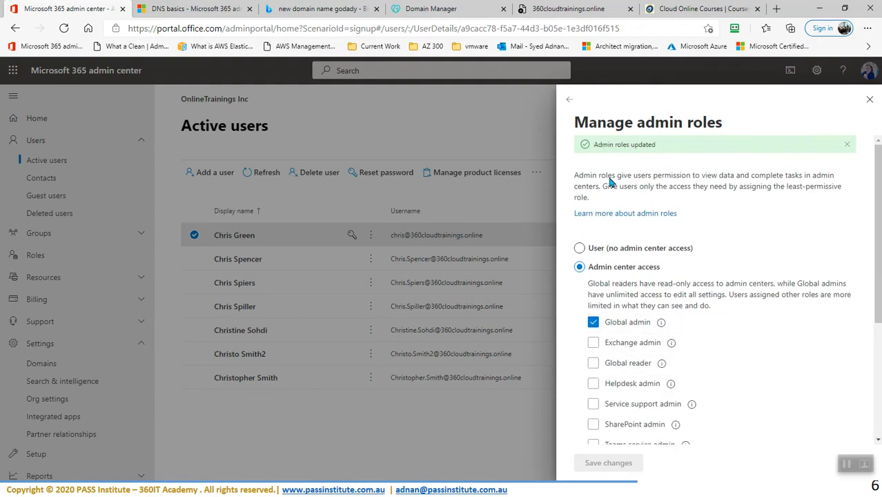
pyautogui.click(569, 101)
pyautogui.scroll(-2, 642, 388)
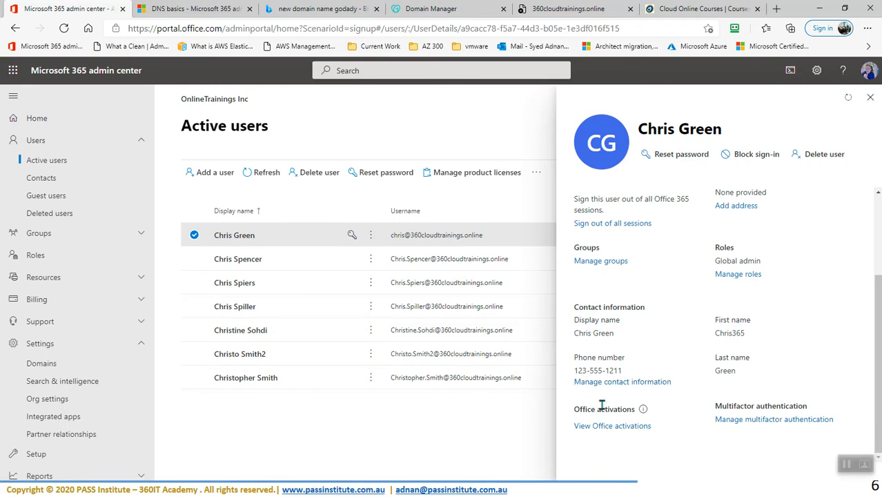
# Remove 365 from the first user's first name, set Department to 'IT', and save.
pyautogui.click(610, 387)
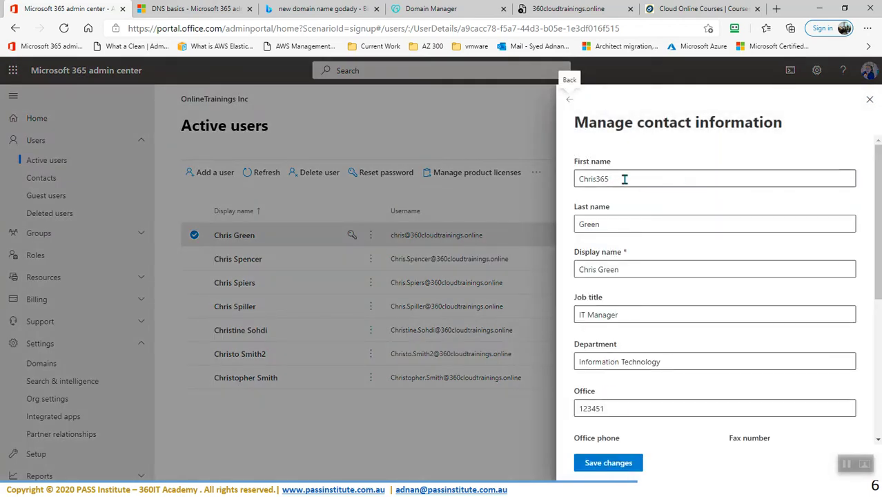
pyautogui.click(624, 179)
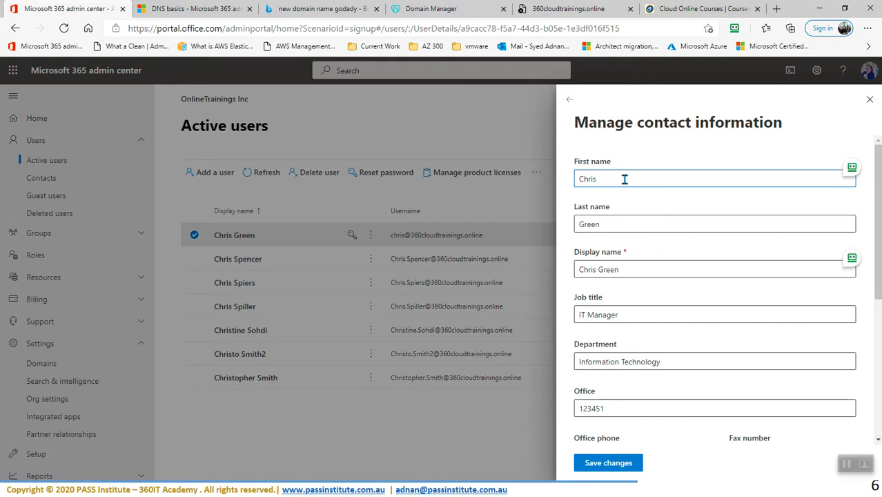
pyautogui.scroll(-3, 632, 259)
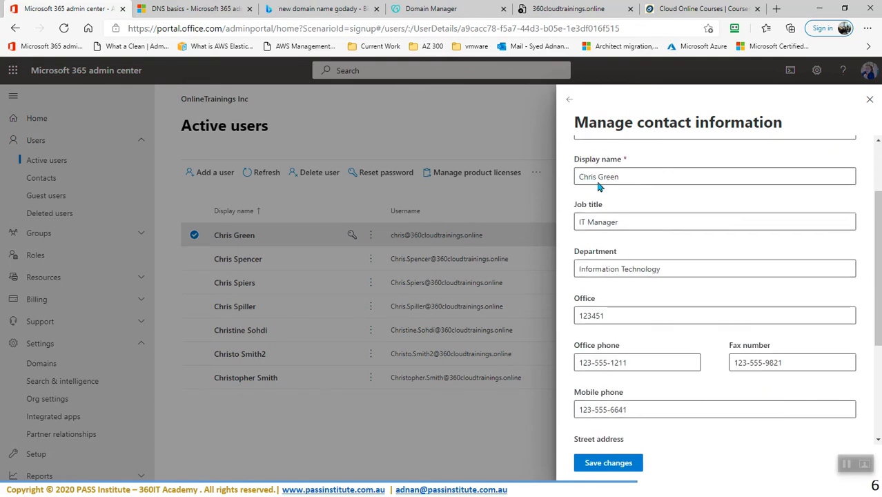
pyautogui.scroll(-5, 639, 259)
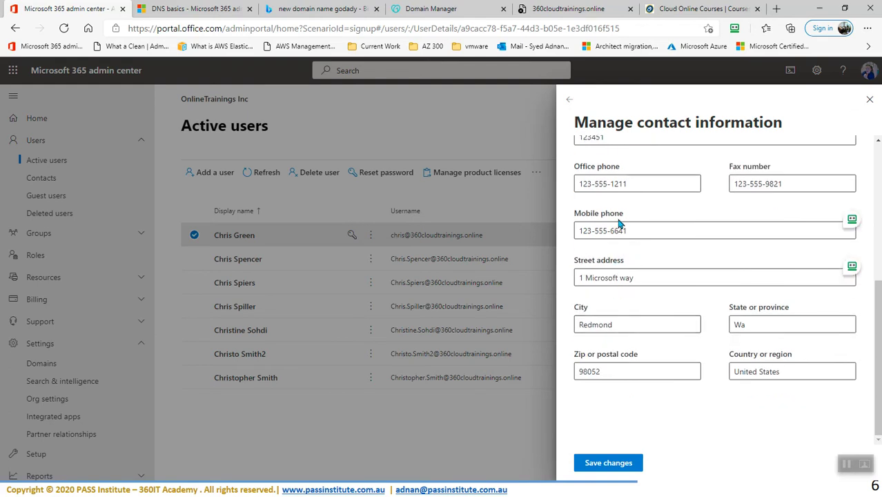
pyautogui.scroll(1, 667, 316)
pyautogui.scroll(1, 667, 316)
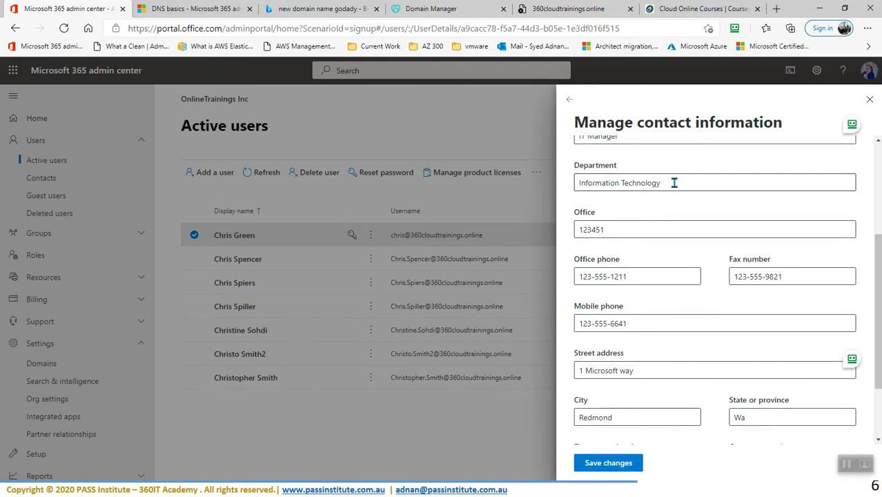
pyautogui.moveTo(671, 187); pyautogui.dragTo(455, 197)
pyautogui.write('IT')
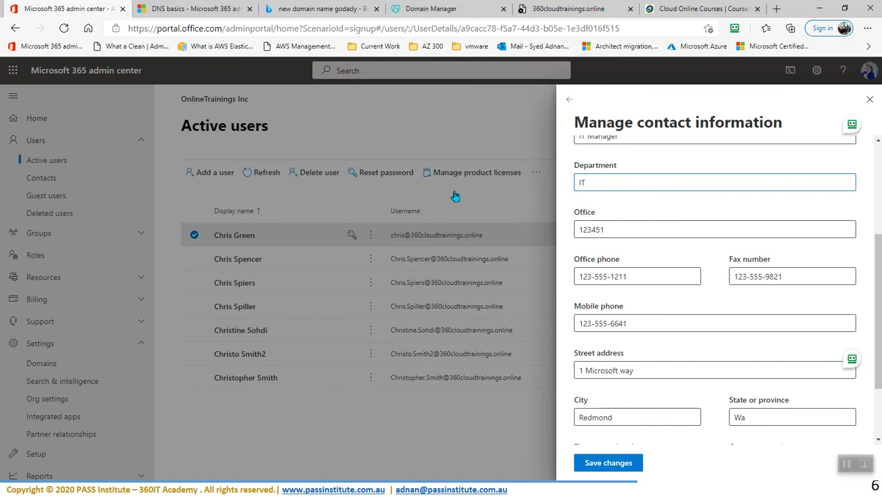
pyautogui.click(607, 461)
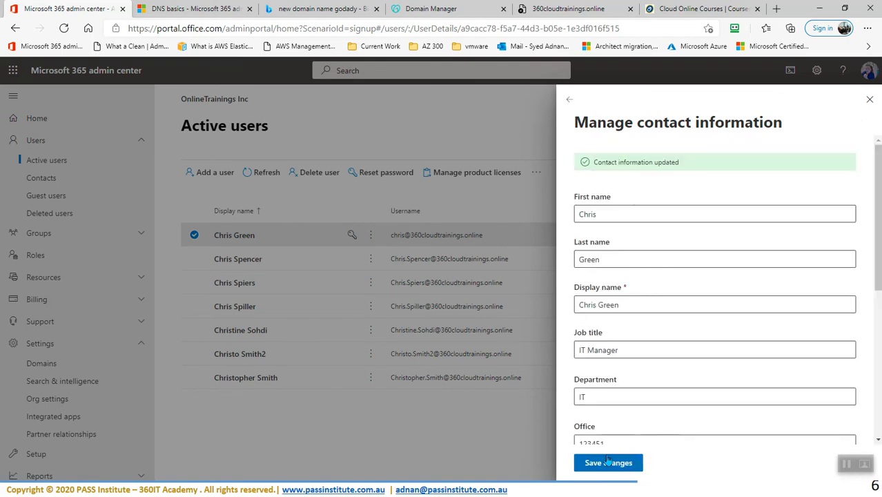
pyautogui.click(871, 101)
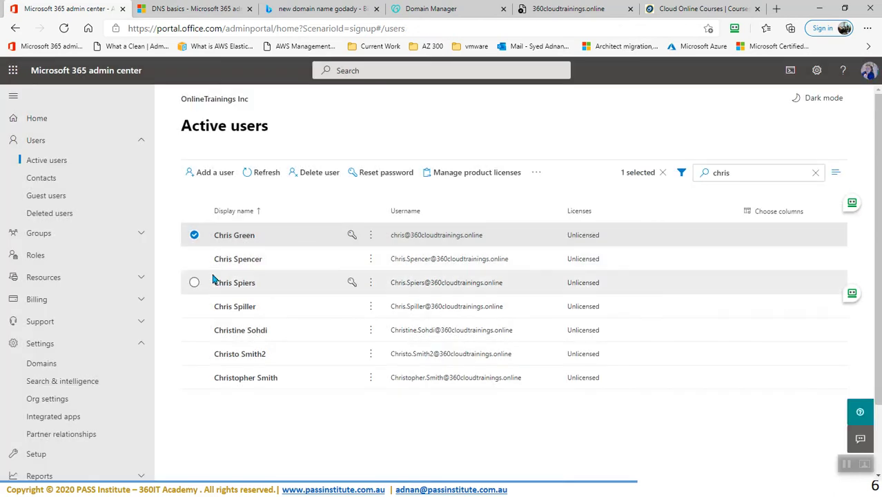
# Add the second through fifth users to the selection alongside the first.
pyautogui.click(194, 259)
pyautogui.click(194, 282)
pyautogui.click(194, 305)
pyautogui.click(195, 331)
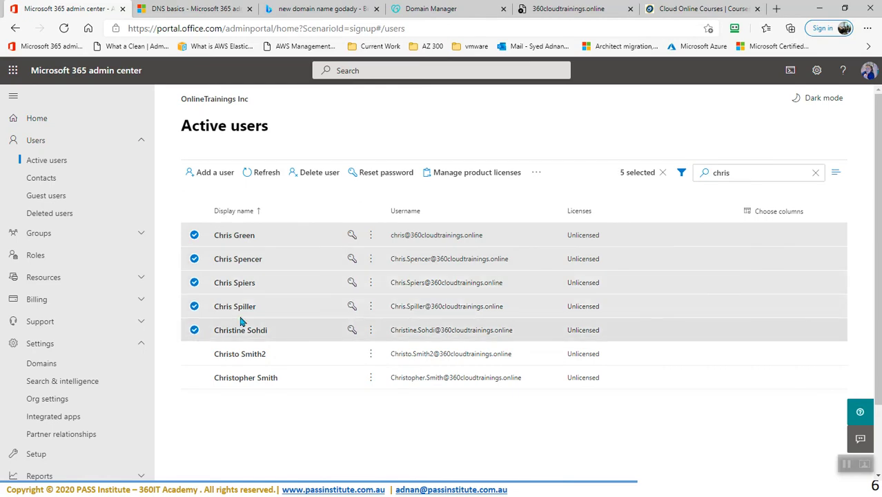
# Review bulk contact information for the five selected users and close it unsaved.
pyautogui.click(536, 173)
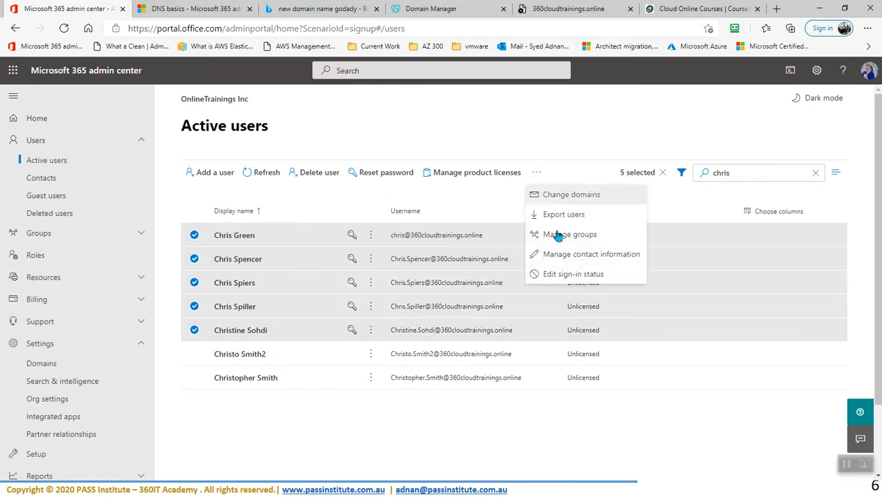
pyautogui.click(583, 261)
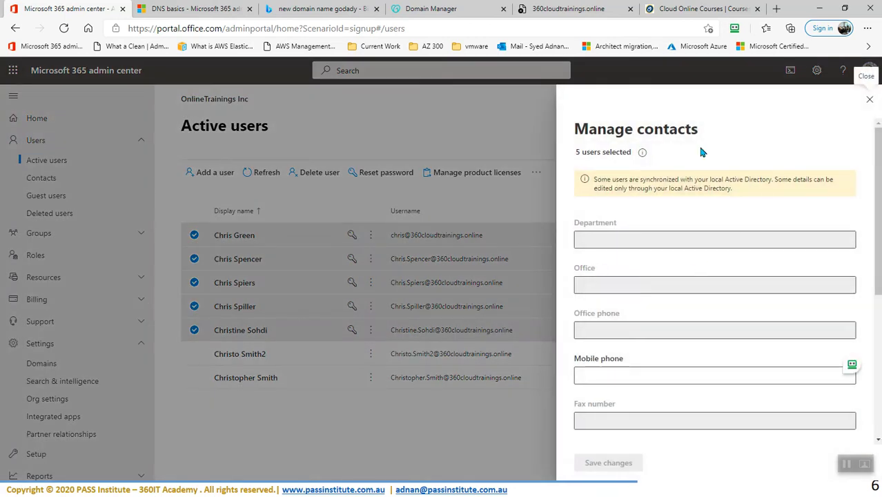
pyautogui.scroll(-4, 667, 359)
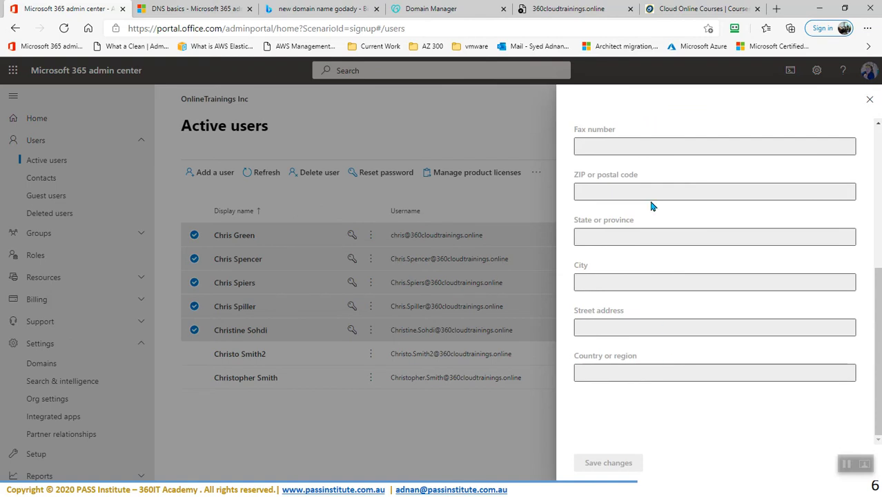
pyautogui.scroll(5, 652, 206)
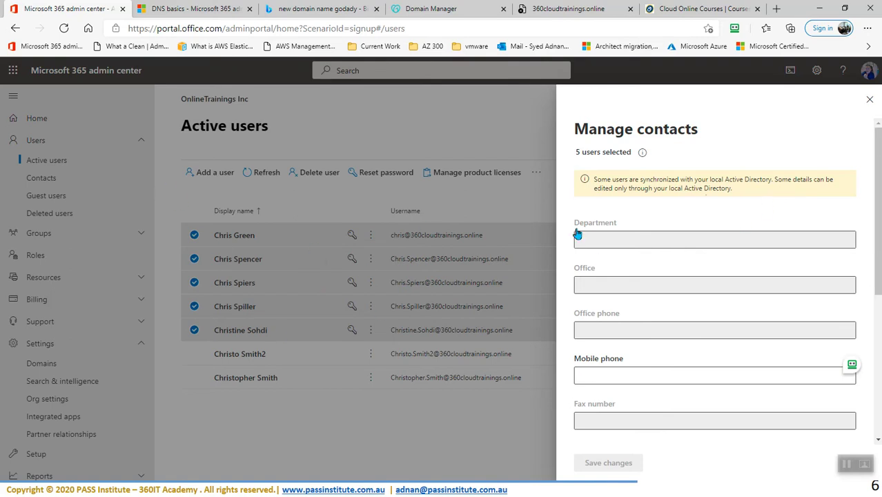
pyautogui.click(871, 101)
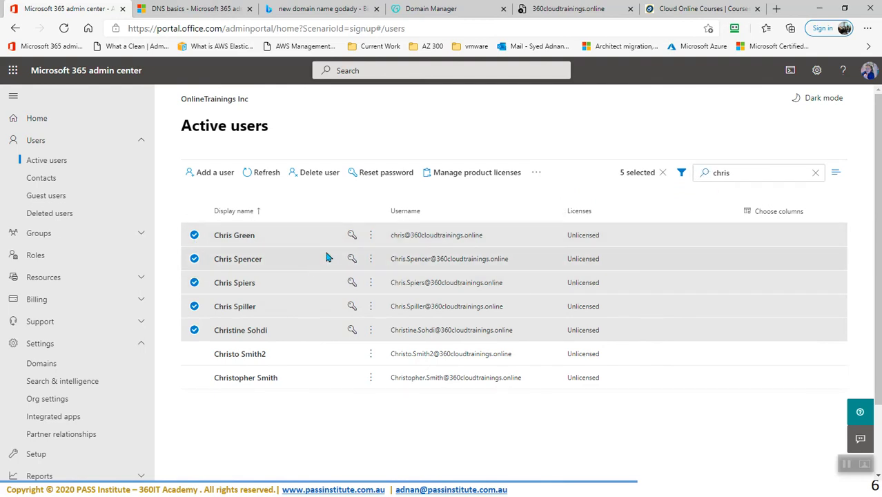
# Search the user list for names containing 365 using a wildcard.
pyautogui.click(748, 172)
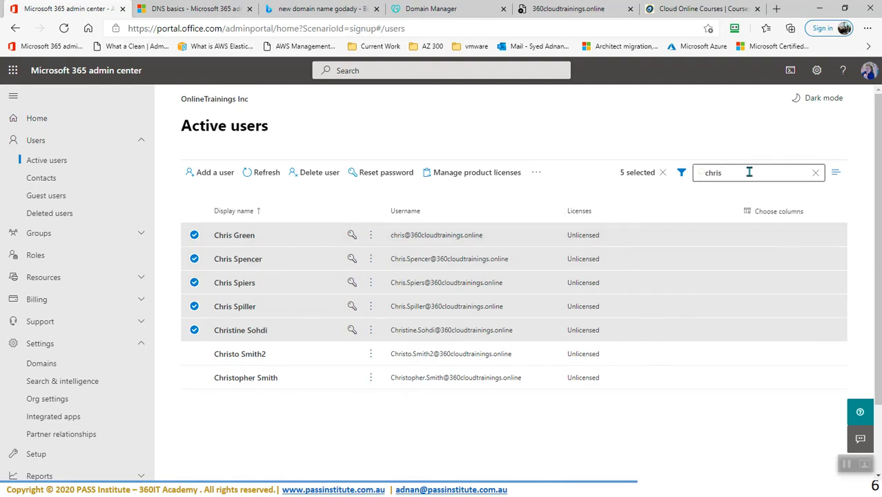
pyautogui.hotkey('ctrl', 'a')
pyautogui.write('36')
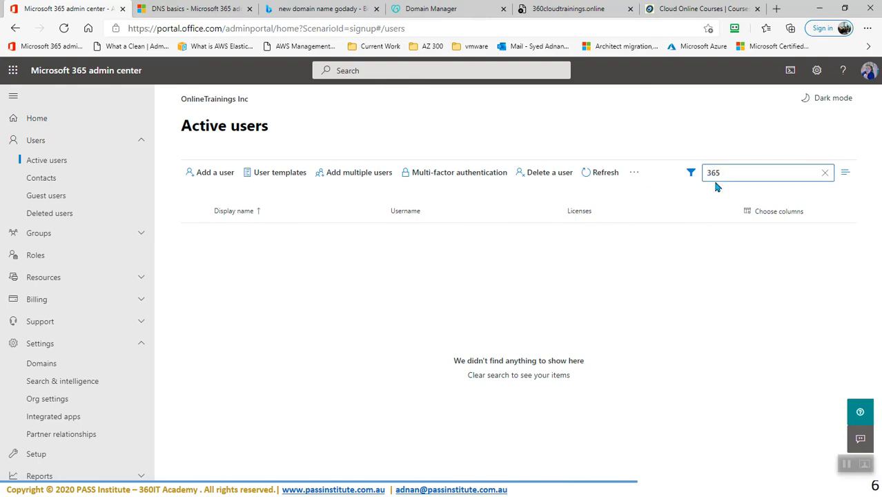
pyautogui.write('*')
pyautogui.press('Return')
# Clear the search text, reload Active users, and show the filter options.
pyautogui.tripleClick(736, 173)
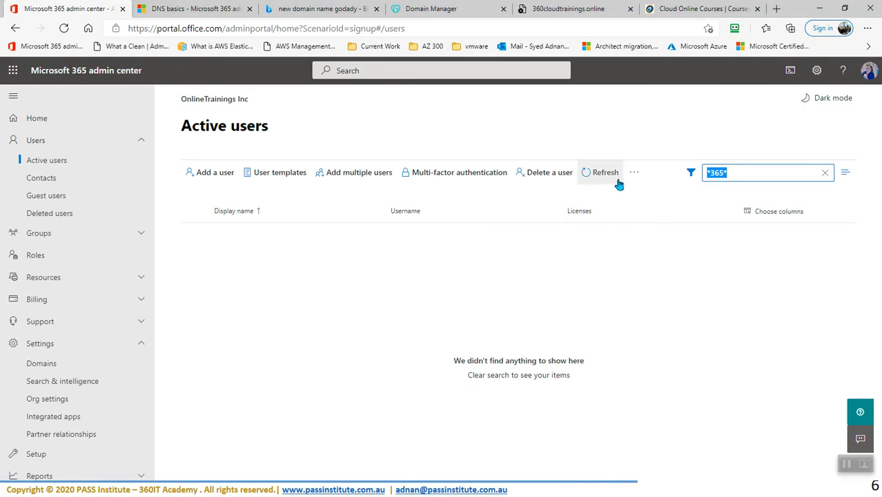
pyautogui.press('BackSpace')
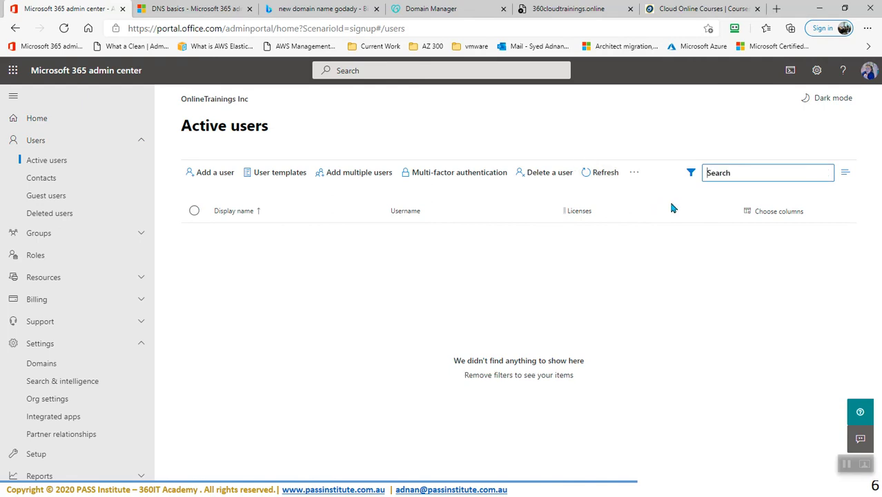
pyautogui.click(55, 167)
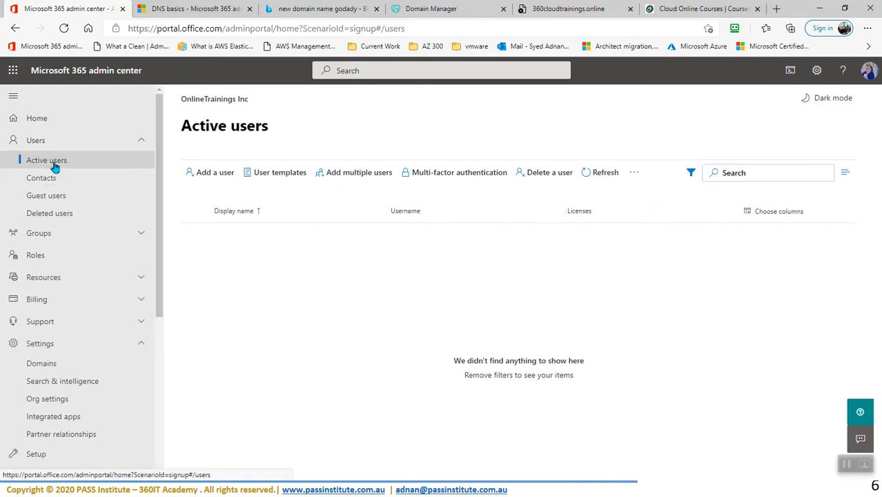
pyautogui.click(55, 166)
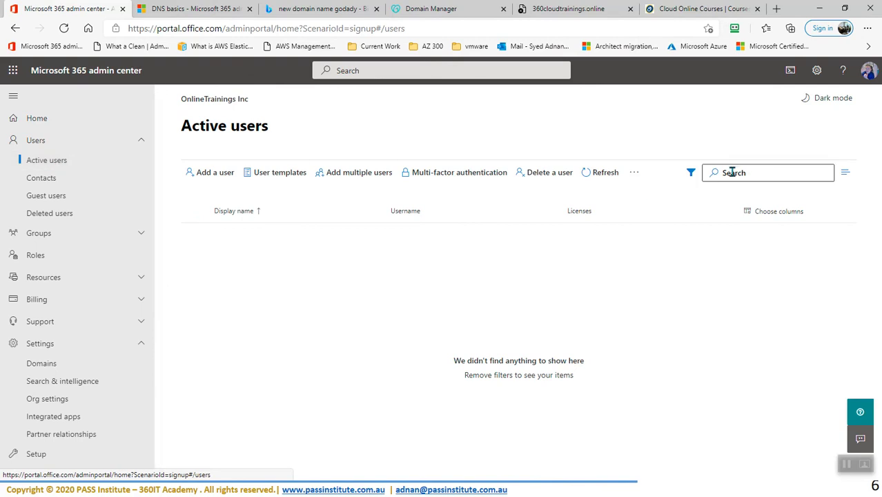
pyautogui.click(692, 174)
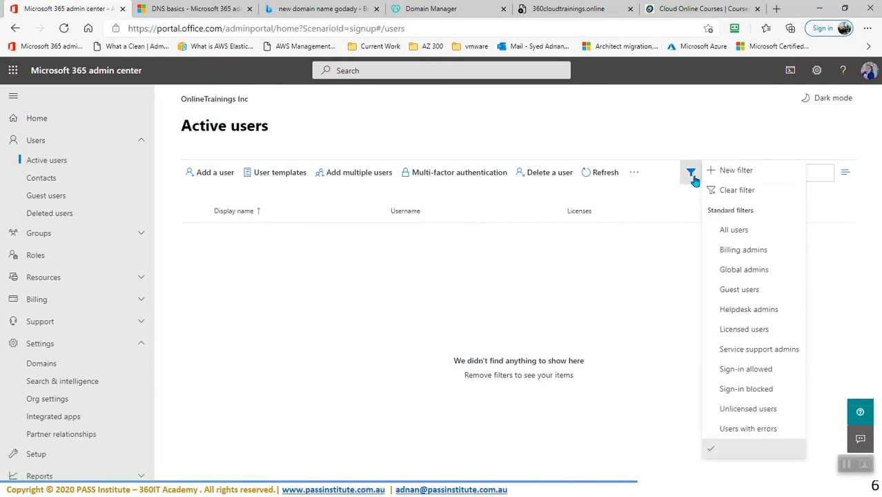
# Clear the applied filter to list all users, then start a New filter.
pyautogui.click(733, 192)
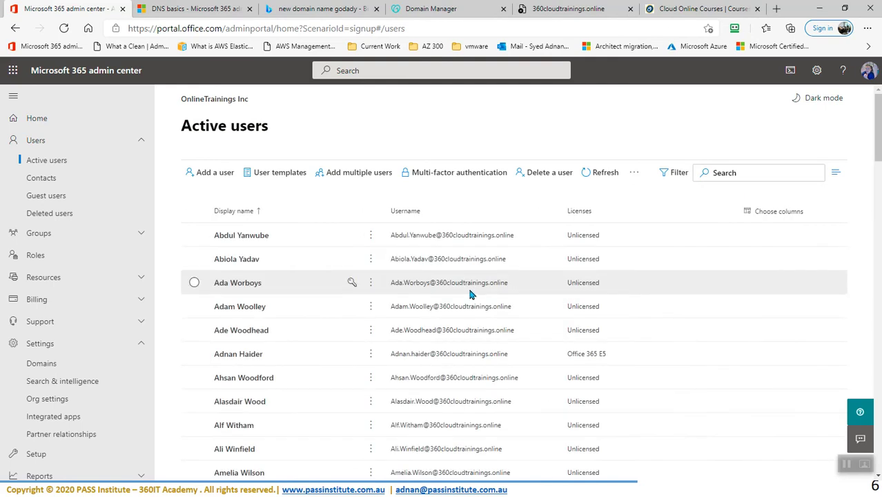
pyautogui.click(666, 177)
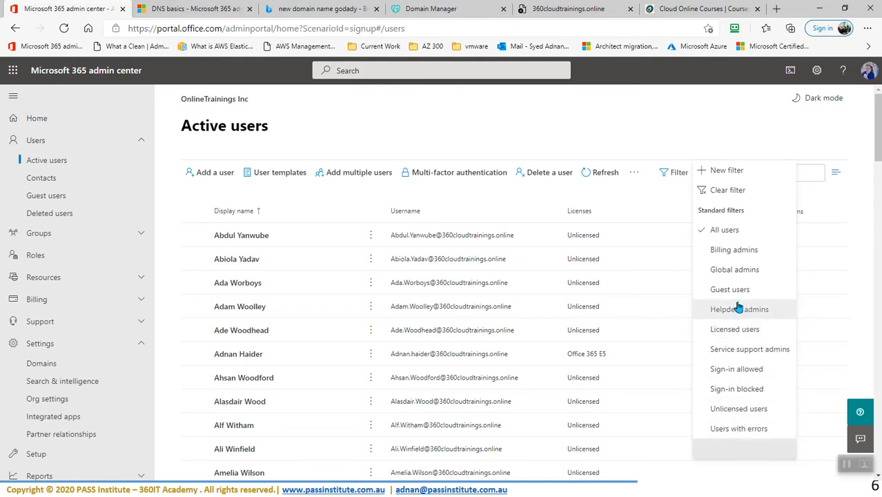
pyautogui.click(733, 171)
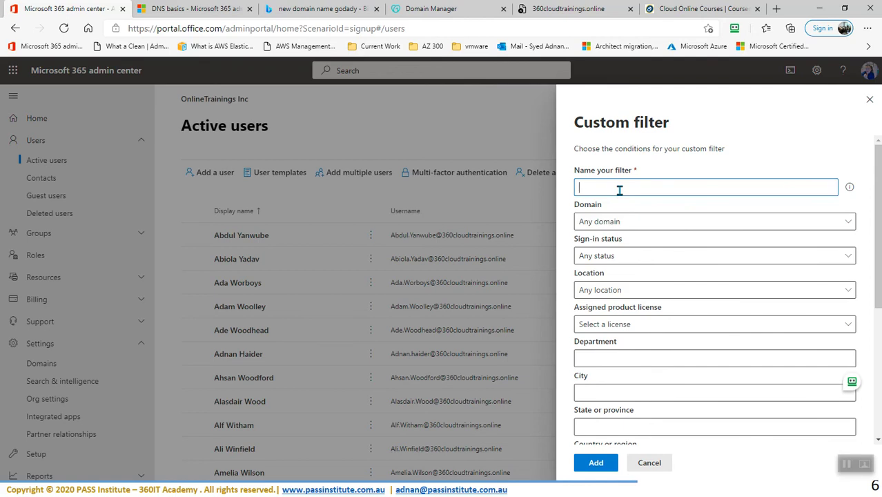
# Name the custom filter '365' and review its domain, license and other conditions.
pyautogui.write('65')
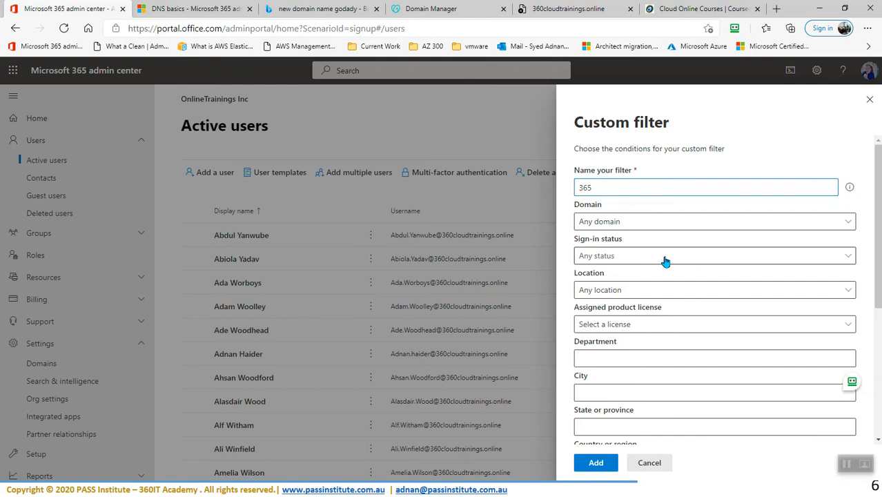
pyautogui.scroll(-3, 641, 299)
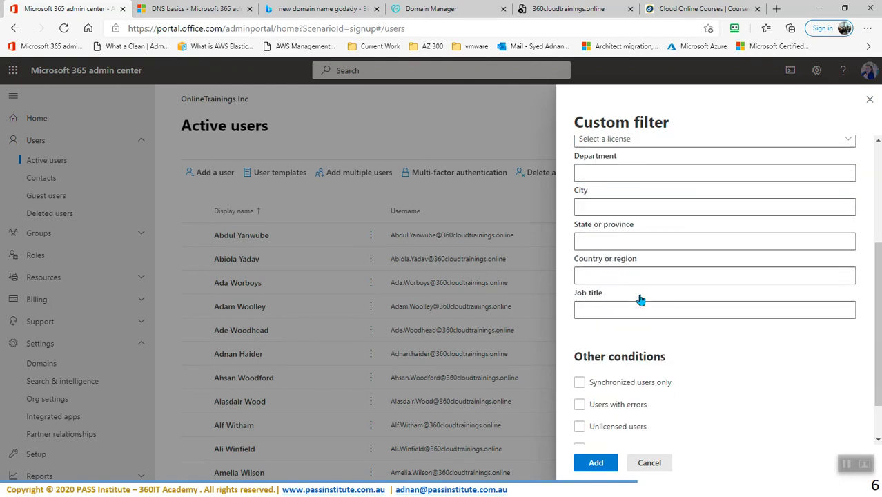
pyautogui.scroll(-1, 640, 299)
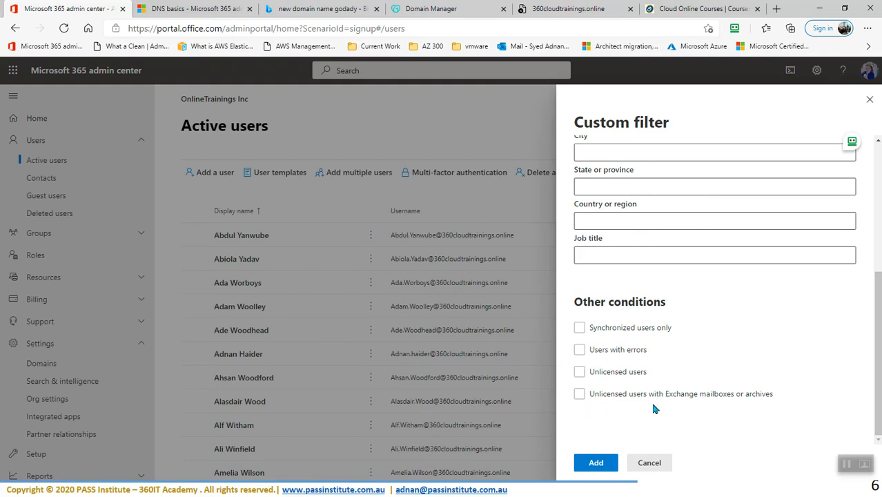
pyautogui.scroll(2, 702, 320)
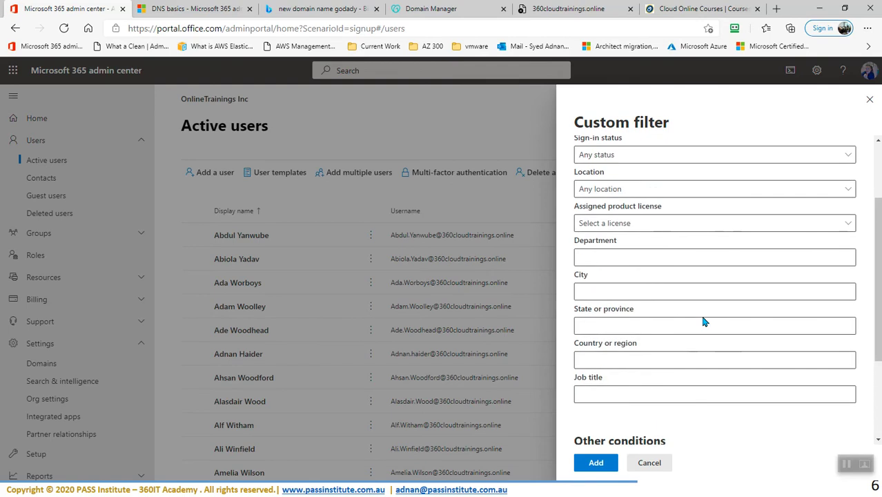
pyautogui.scroll(2, 703, 321)
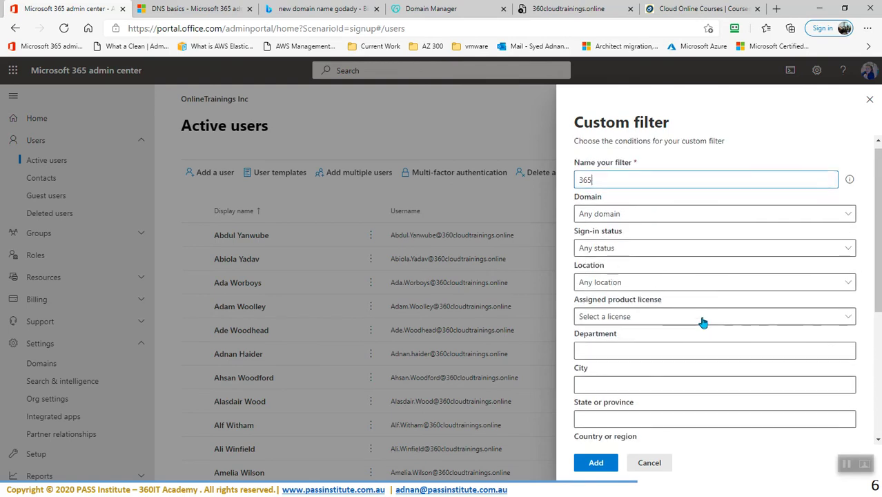
pyautogui.scroll(1, 703, 321)
# Discard the custom filter and sort the Active users list by username.
pyautogui.click(870, 102)
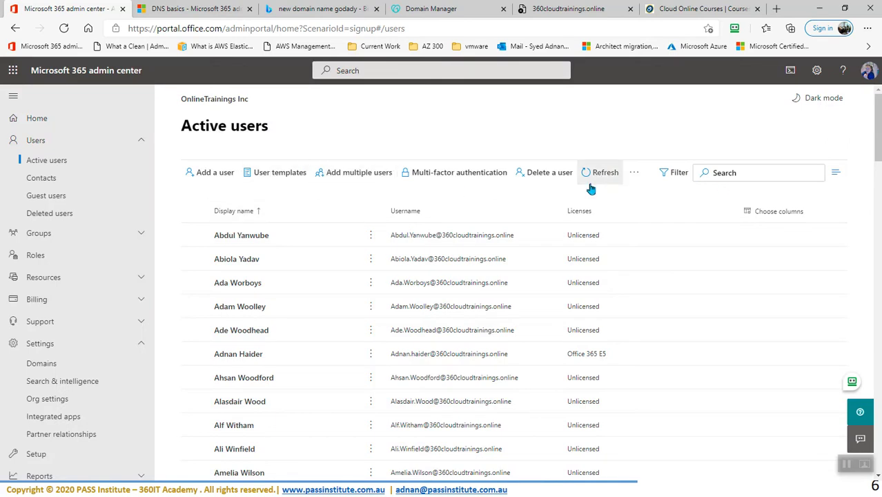
pyautogui.click(634, 178)
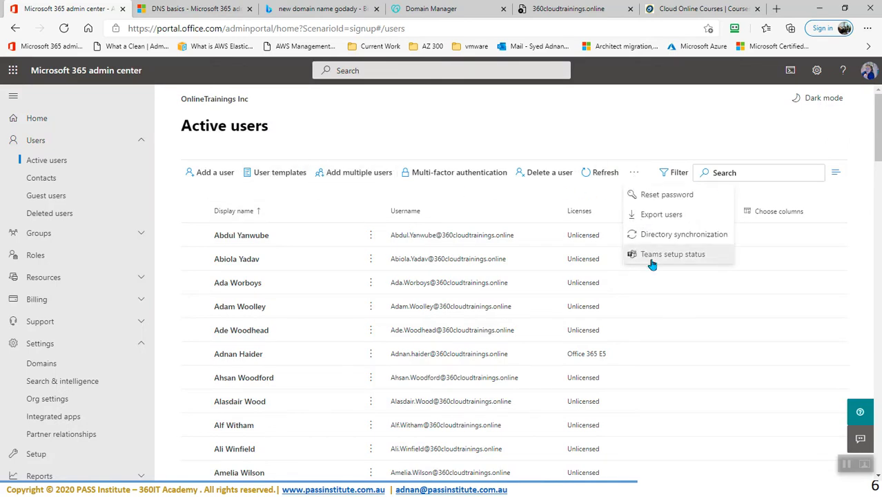
pyautogui.click(298, 189)
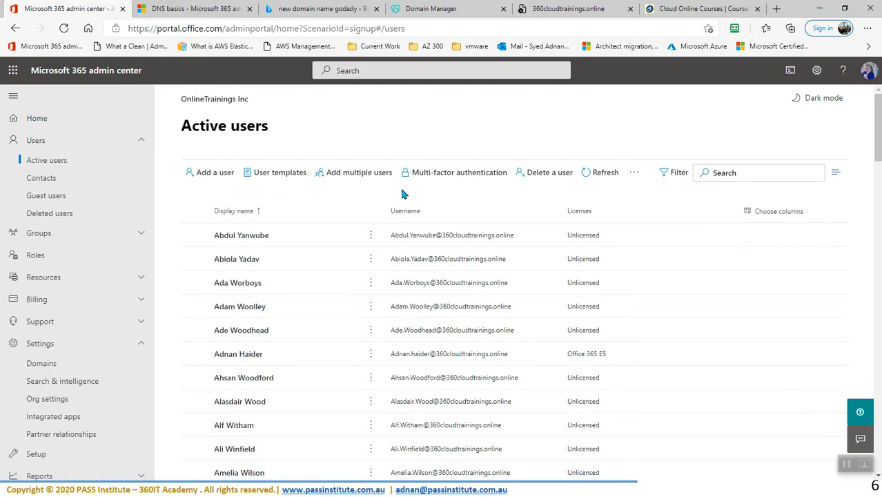
pyautogui.click(411, 212)
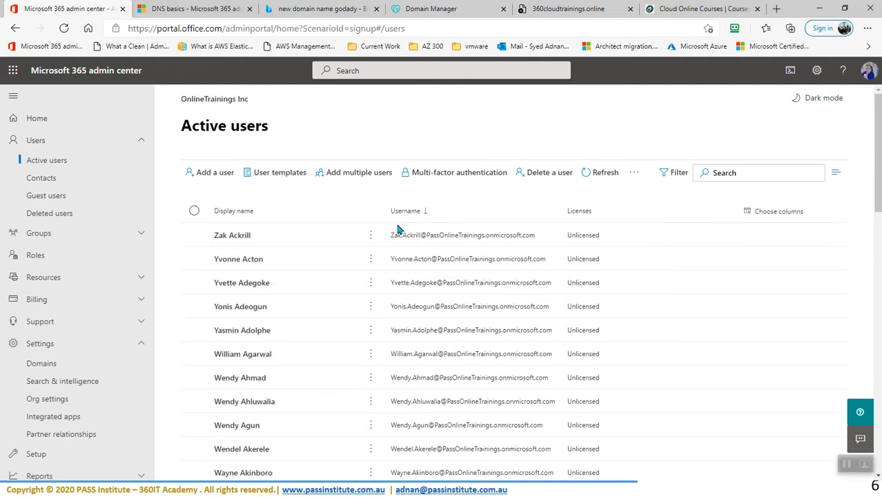
pyautogui.click(235, 214)
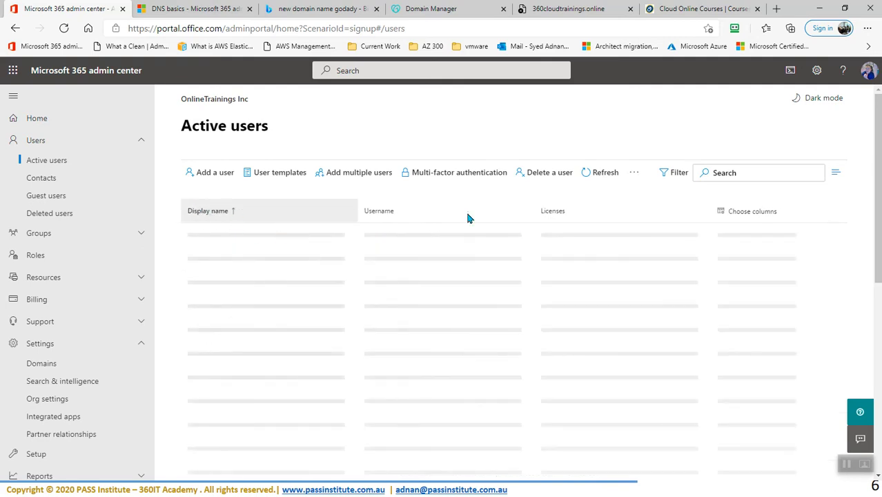
pyautogui.click(412, 212)
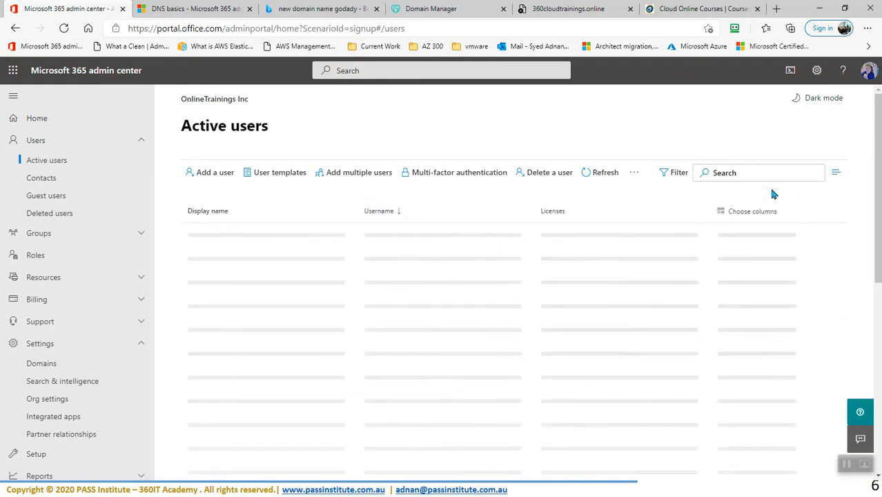
# Switch the user list to compact rows, then bring up the M365Userslist.csv sheet.
pyautogui.click(836, 173)
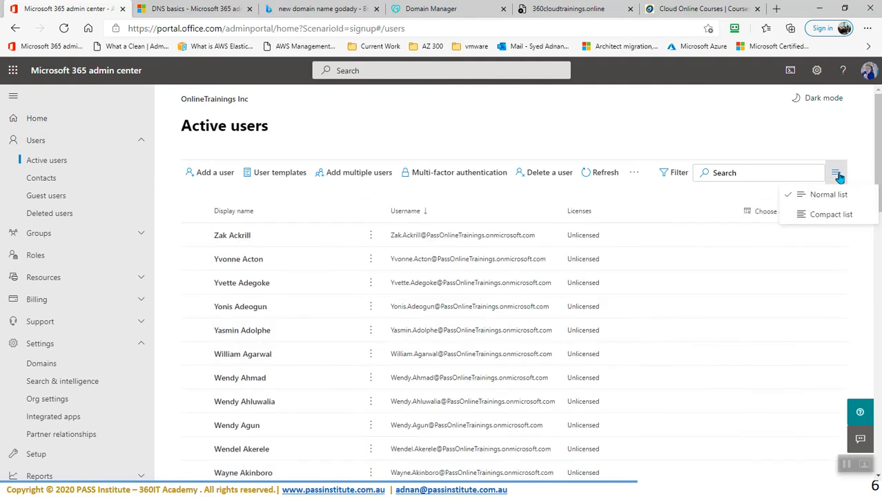
pyautogui.click(817, 224)
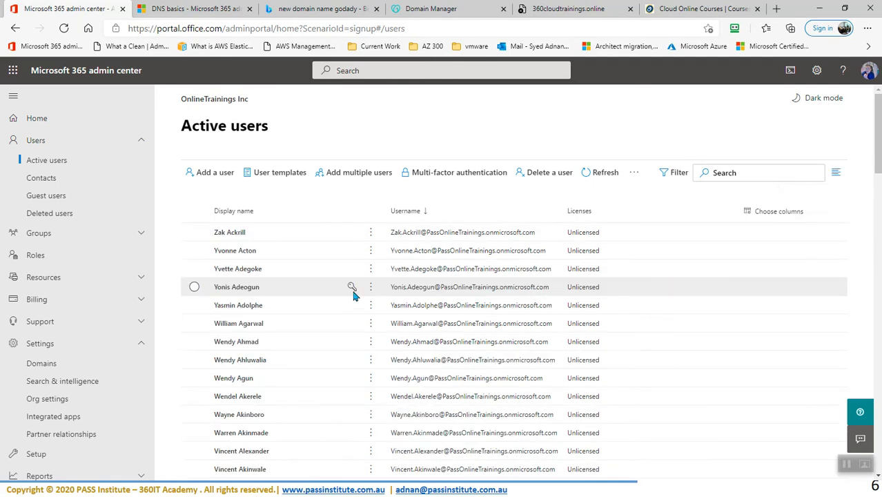
pyautogui.scroll(-15, 306, 300)
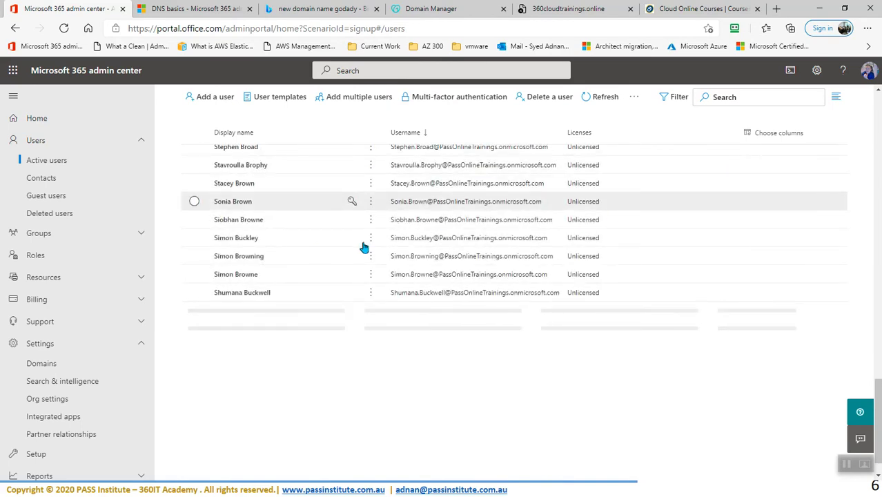
pyautogui.scroll(-1, 363, 246)
pyautogui.scroll(-1, 393, 338)
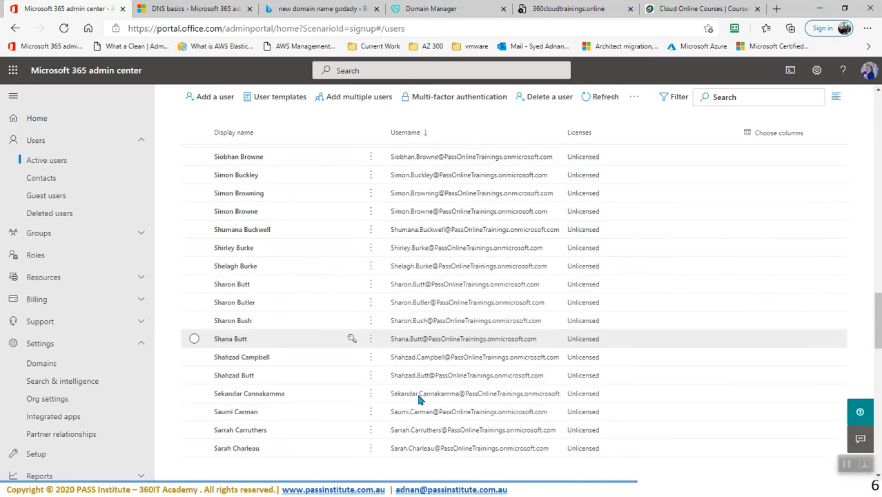
pyautogui.scroll(-1, 365, 386)
pyautogui.press('super')
pyautogui.scroll(-8, 409, 469)
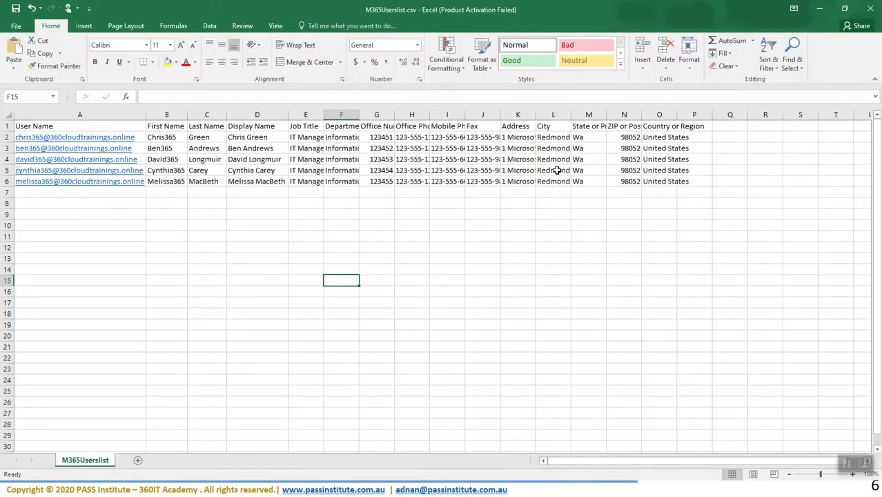
# Search Active users for the imported user's username, then open Azure Active Directory admin center.
pyautogui.click(819, 9)
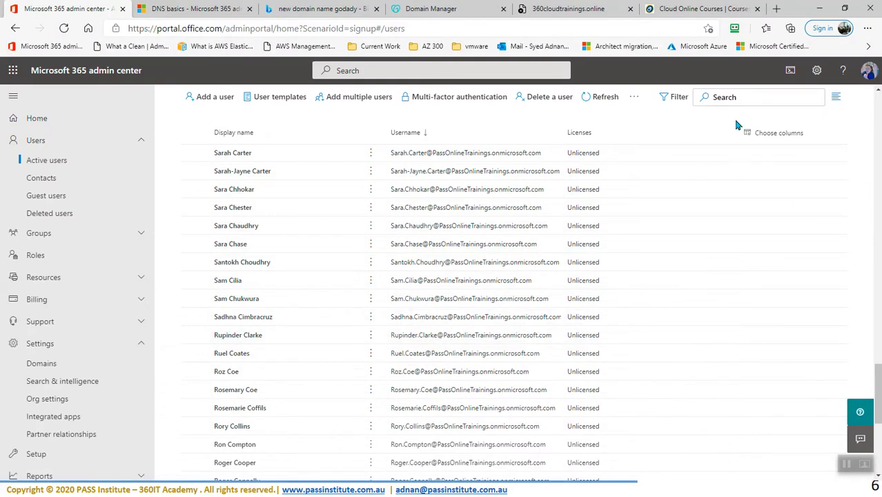
pyautogui.click(721, 98)
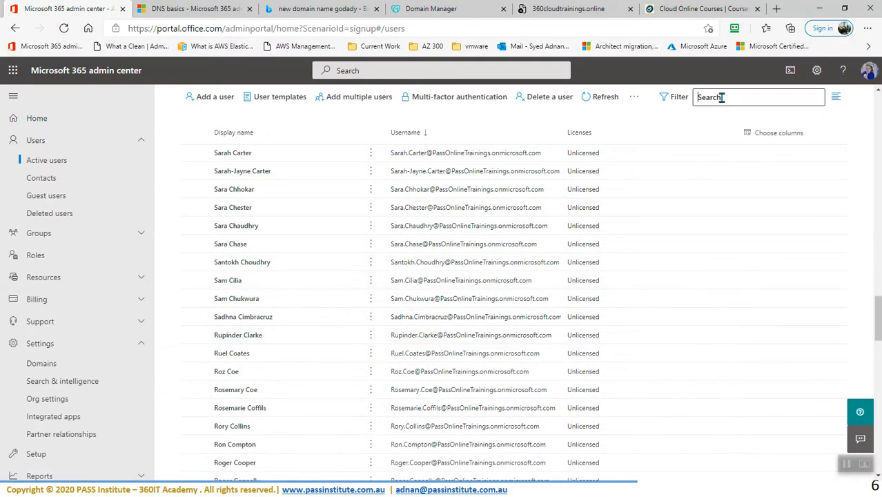
pyautogui.write('ben365')
pyautogui.press('Return')
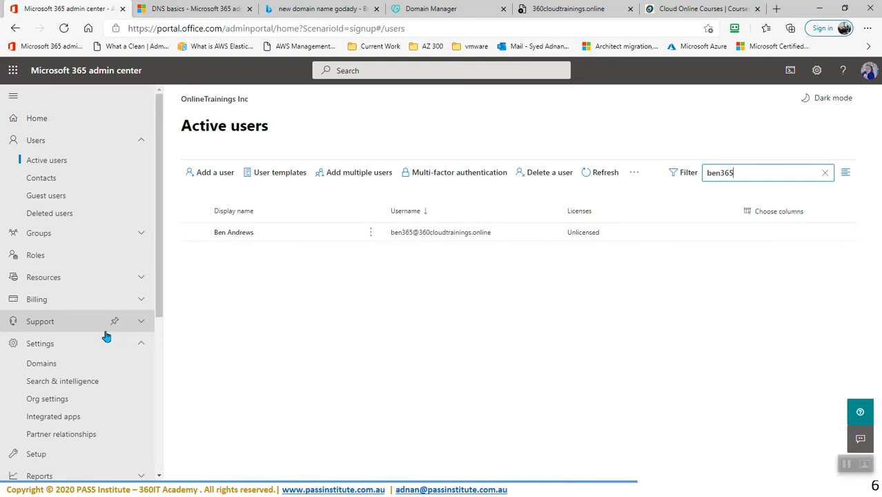
pyautogui.scroll(-4, 103, 334)
pyautogui.click(69, 349)
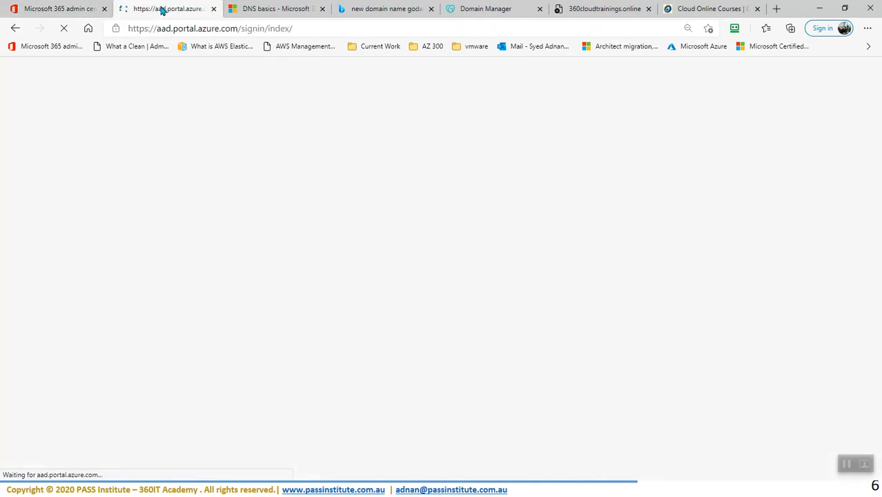
# Go to Azure Active Directory > Users to list all 557 tenant users.
pyautogui.click(77, 8)
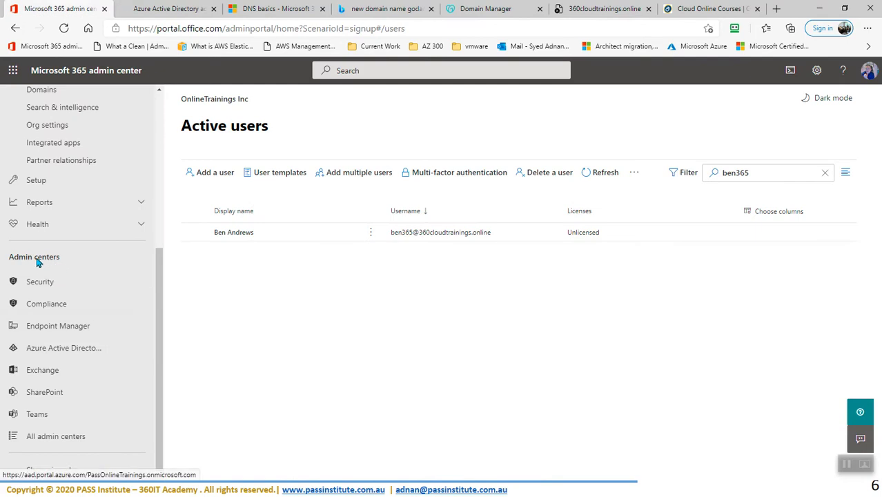
pyautogui.click(62, 349)
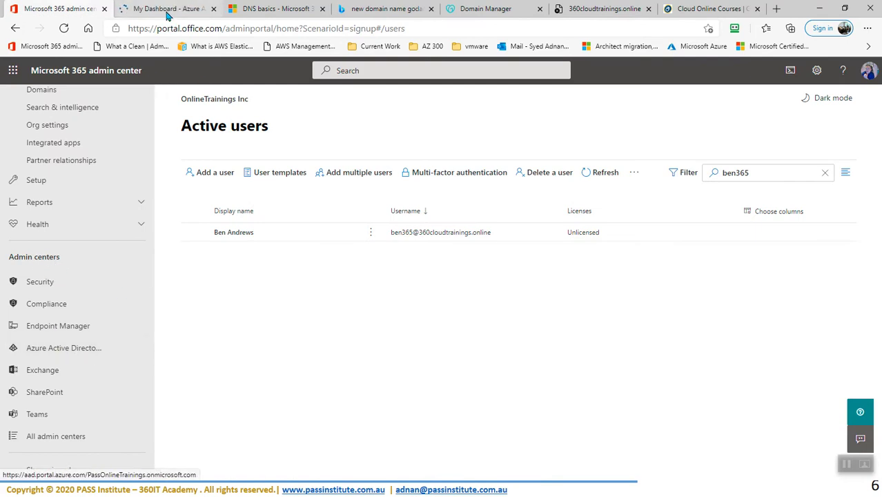
pyautogui.click(170, 9)
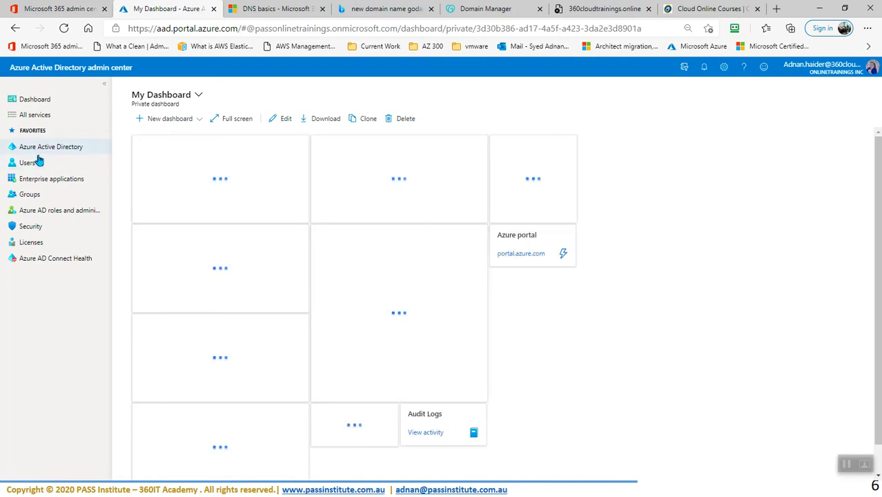
pyautogui.click(58, 148)
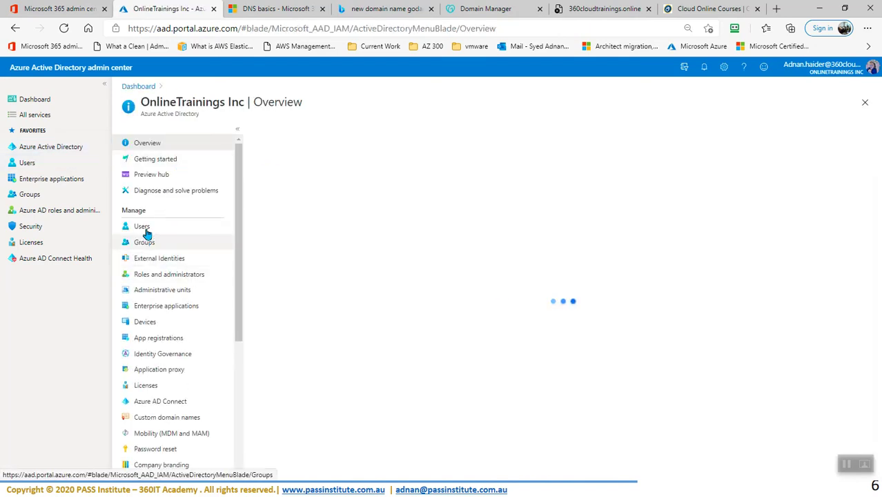
pyautogui.click(145, 231)
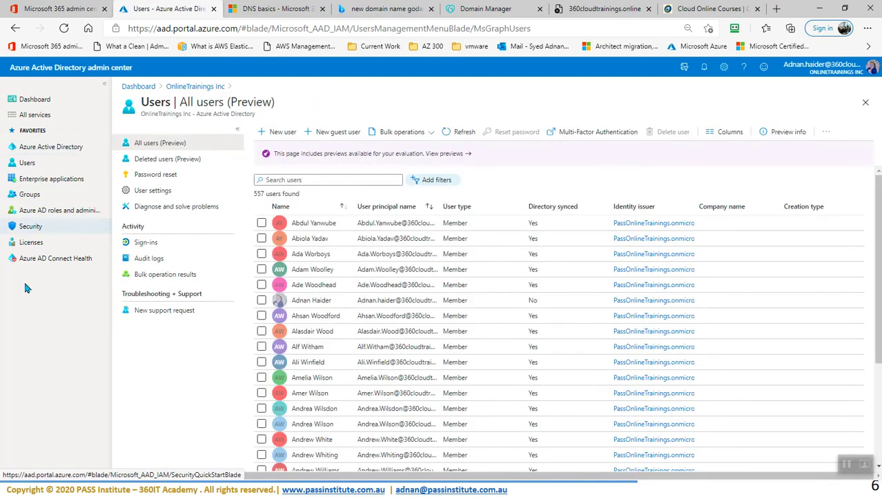
pyautogui.click(33, 116)
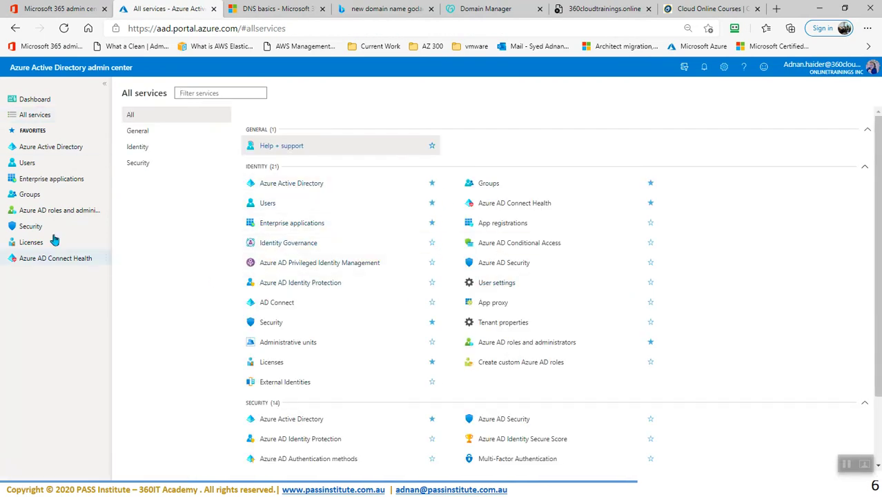
pyautogui.click(35, 150)
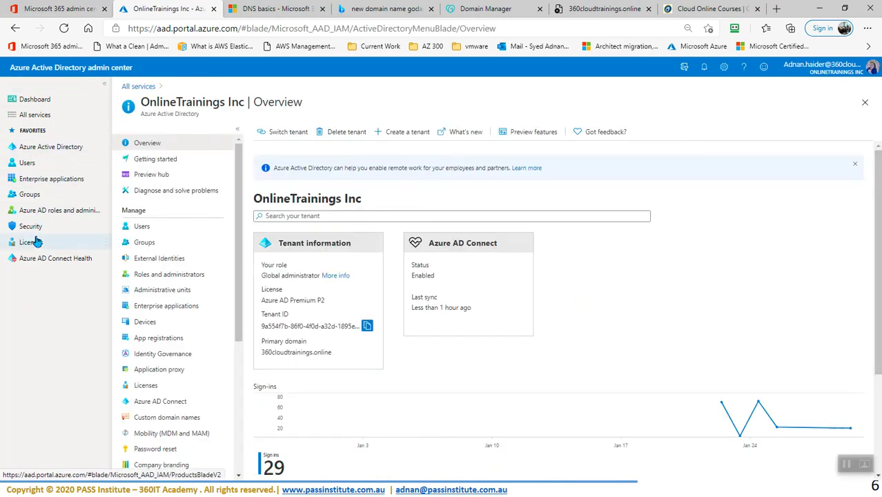
pyautogui.click(145, 226)
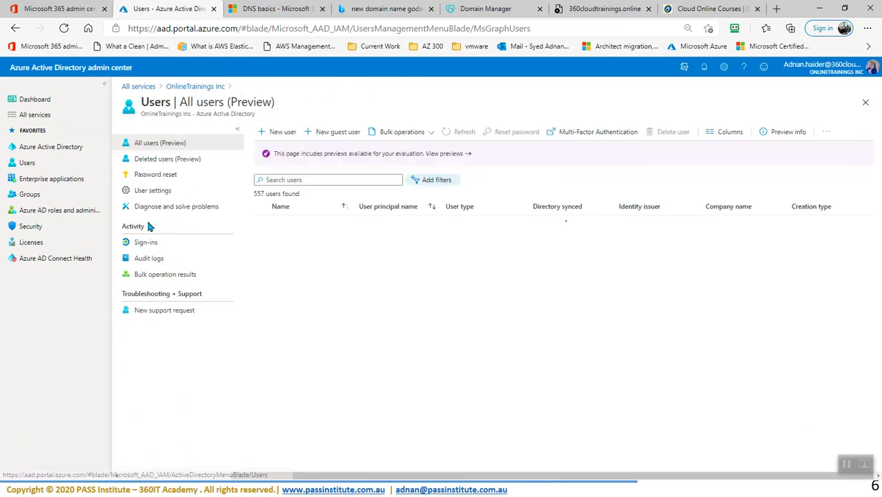
# Try 365 and *365 searches, then search the user's first name and open a match (2 found).
pyautogui.click(324, 179)
pyautogui.write('ben')
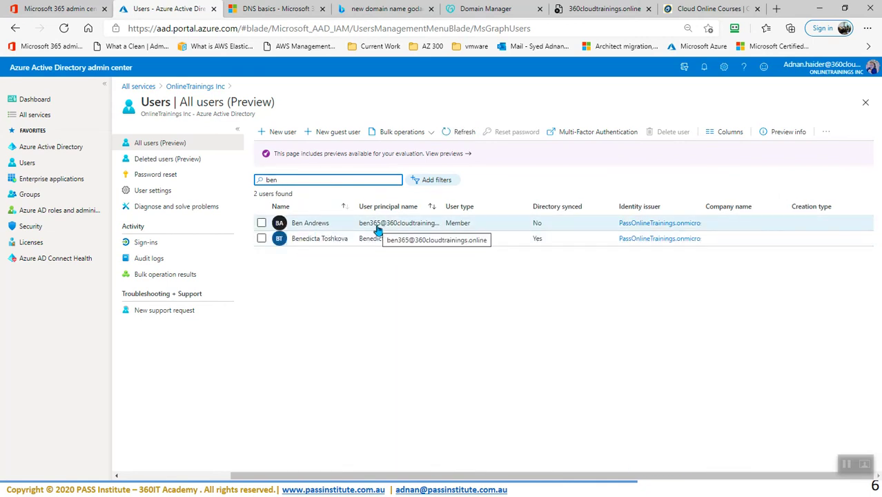
pyautogui.doubleClick(256, 180)
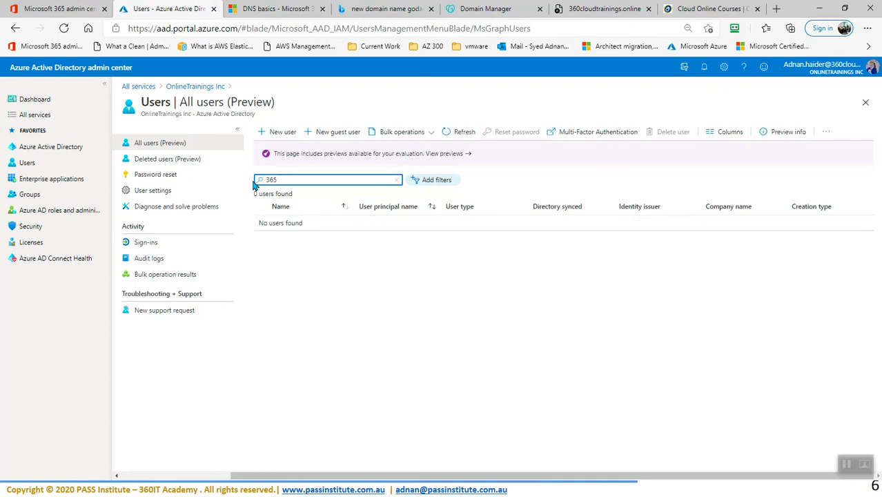
pyautogui.moveTo(293, 179); pyautogui.dragTo(227, 183)
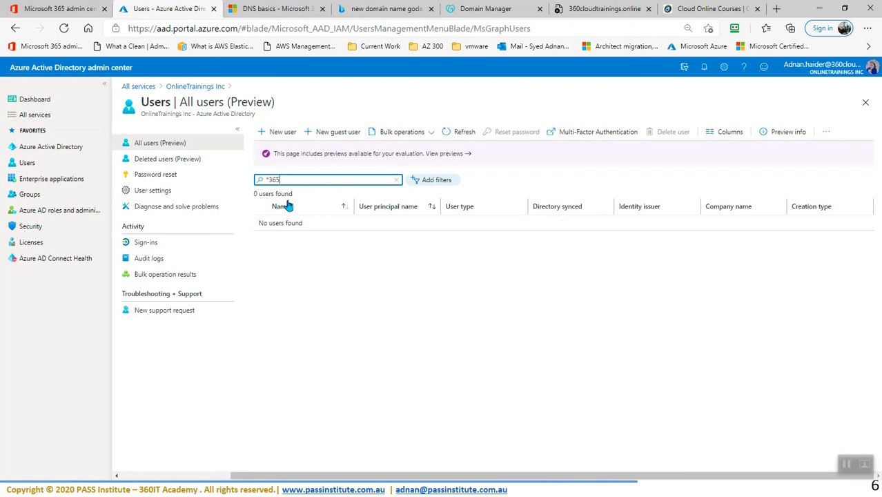
pyautogui.moveTo(290, 181); pyautogui.dragTo(233, 182)
pyautogui.press('BackSpace')
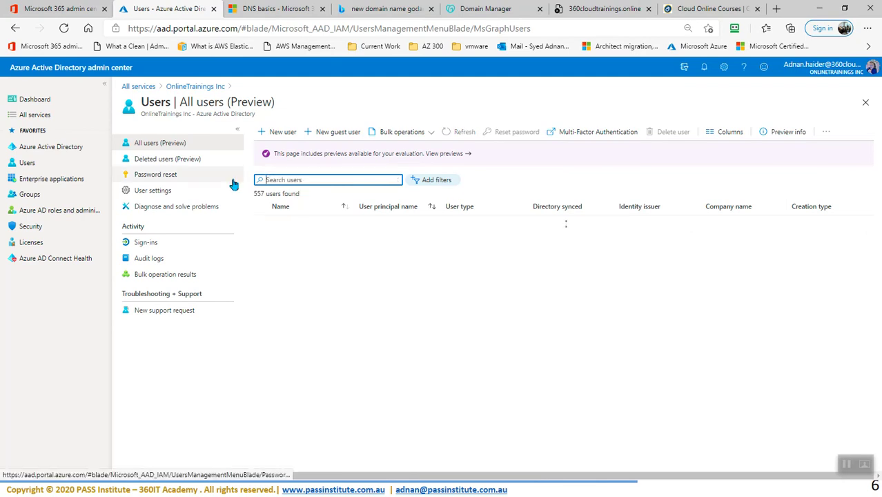
pyautogui.write('ben')
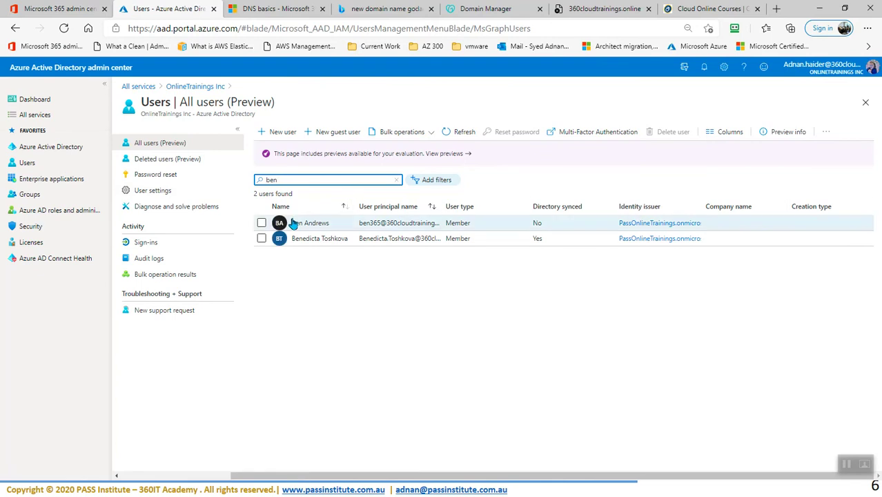
pyautogui.click(311, 223)
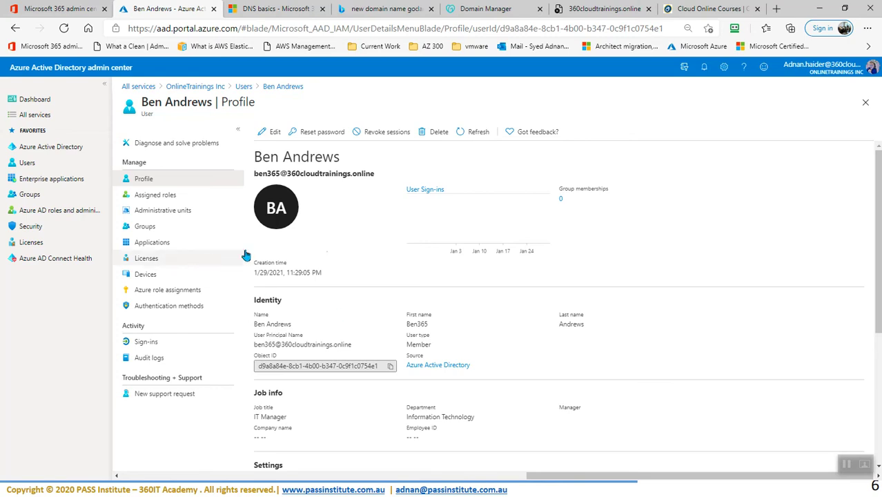
# Edit the profile to remove 365 from First name and User Principal Name, and save.
pyautogui.click(275, 133)
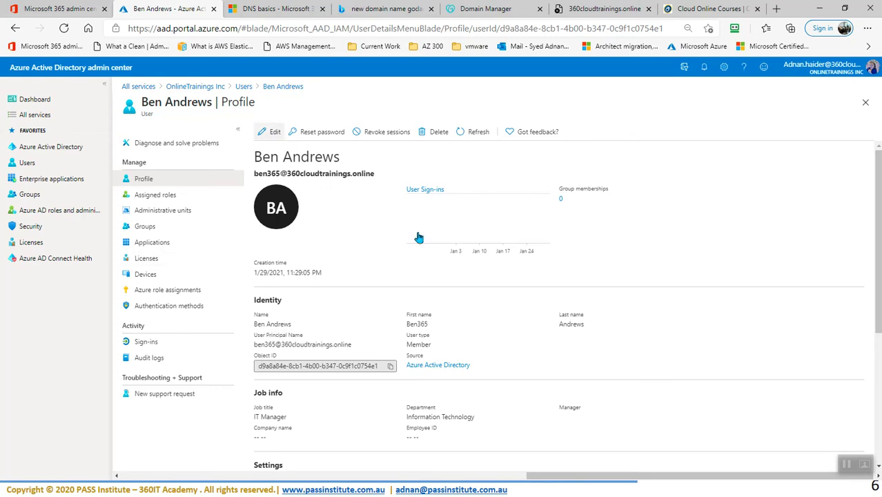
pyautogui.click(459, 326)
pyautogui.press('BackSpace')
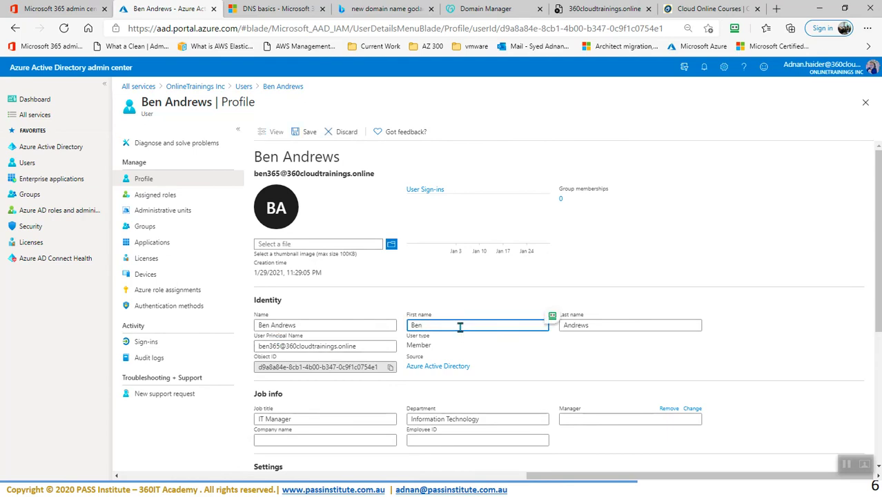
pyautogui.click(280, 346)
pyautogui.press('BackSpace')
pyautogui.press('BackSpace')
pyautogui.press('BackSpace')
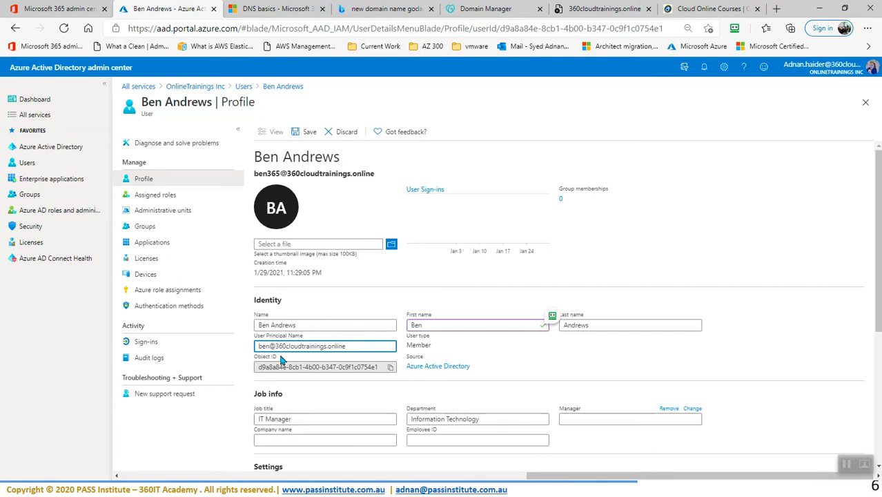
pyautogui.click(302, 133)
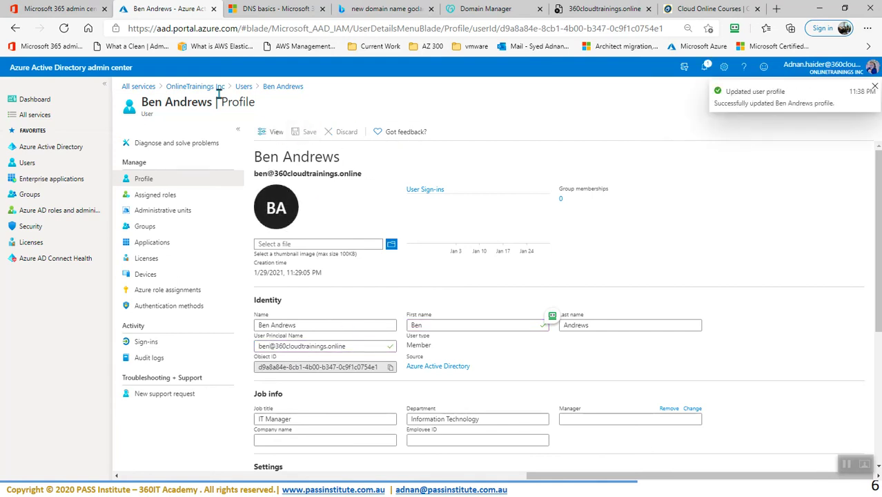
pyautogui.click(47, 8)
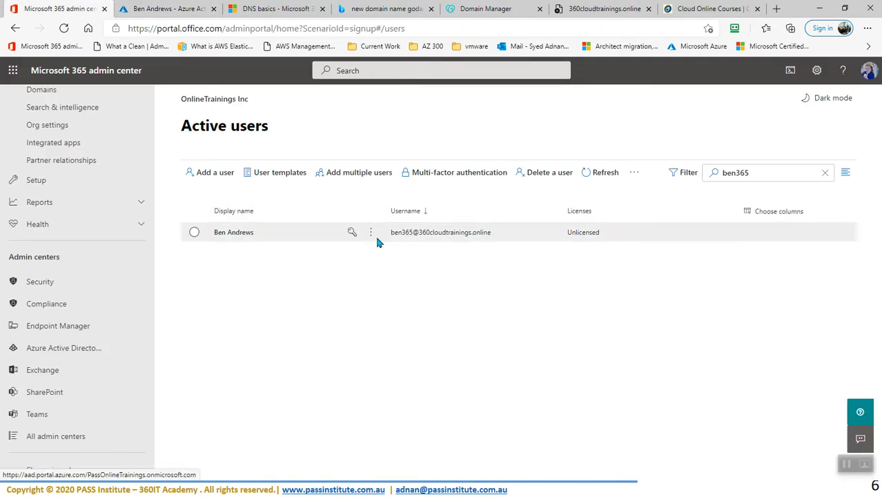
# Refresh Active users, search by the user's first name, and open the renamed user's details.
pyautogui.click(600, 181)
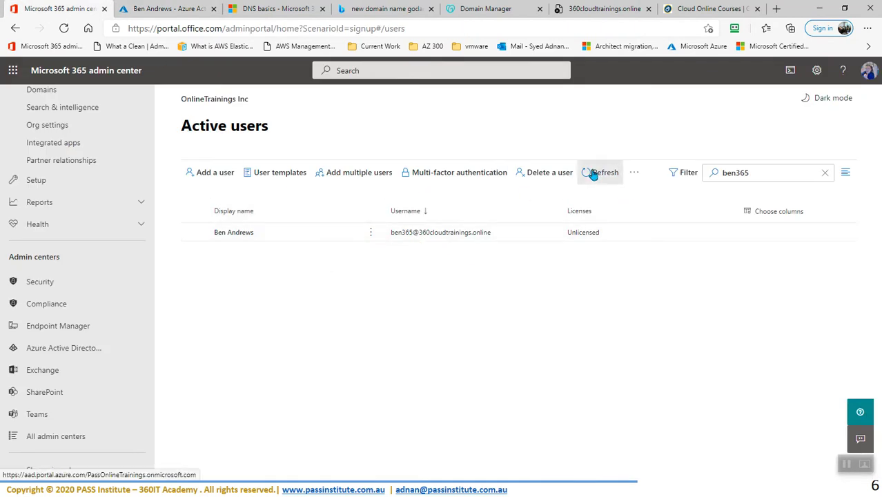
pyautogui.click(756, 174)
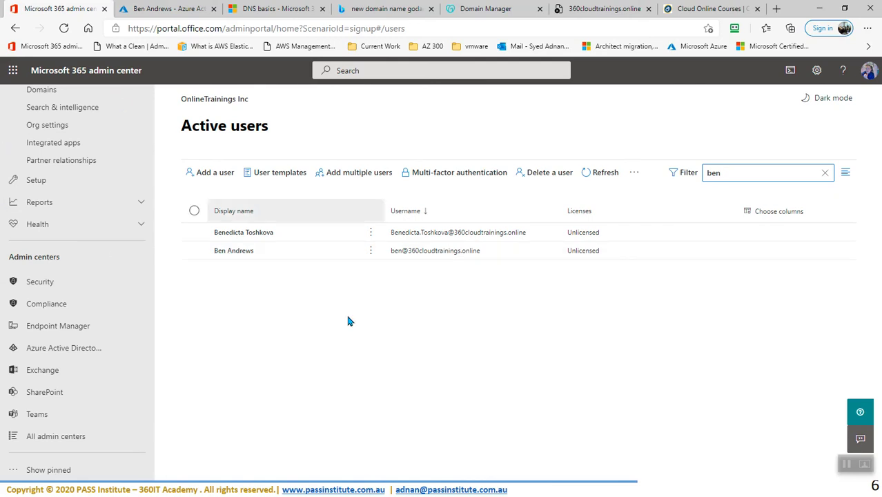
pyautogui.click(238, 251)
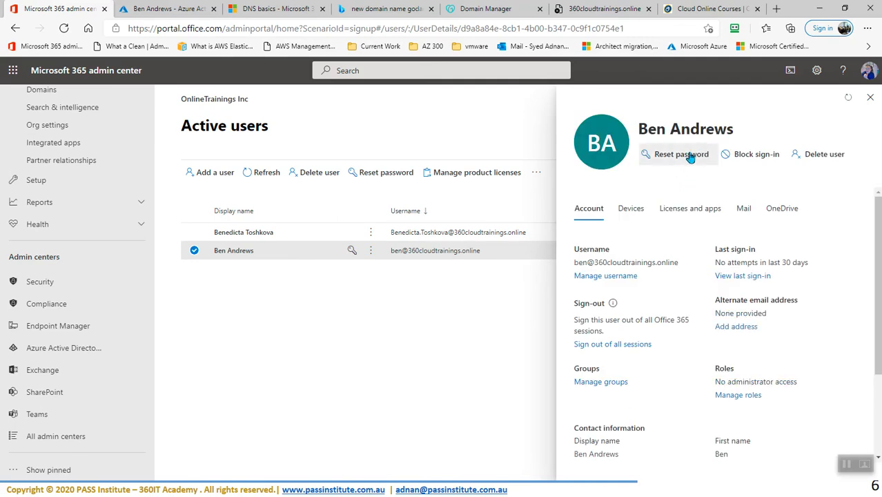
# Reset the user's password to a new strong one that must be changed at next sign-in.
pyautogui.click(682, 158)
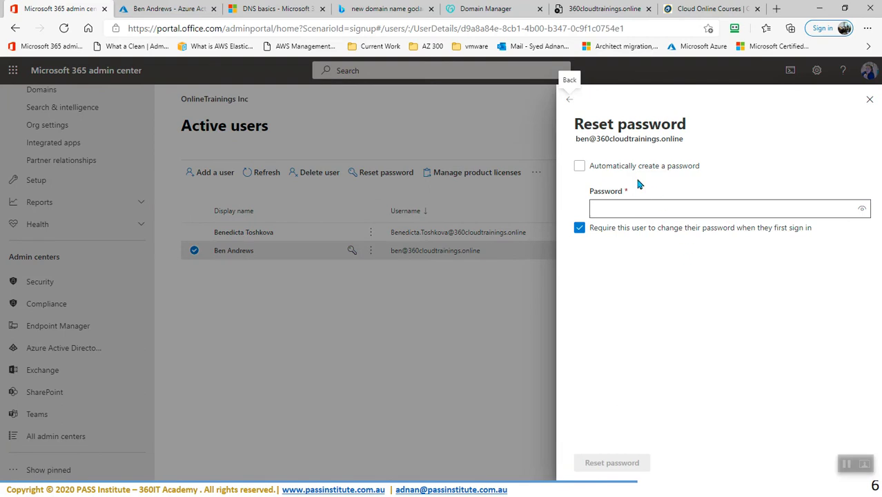
pyautogui.click(645, 209)
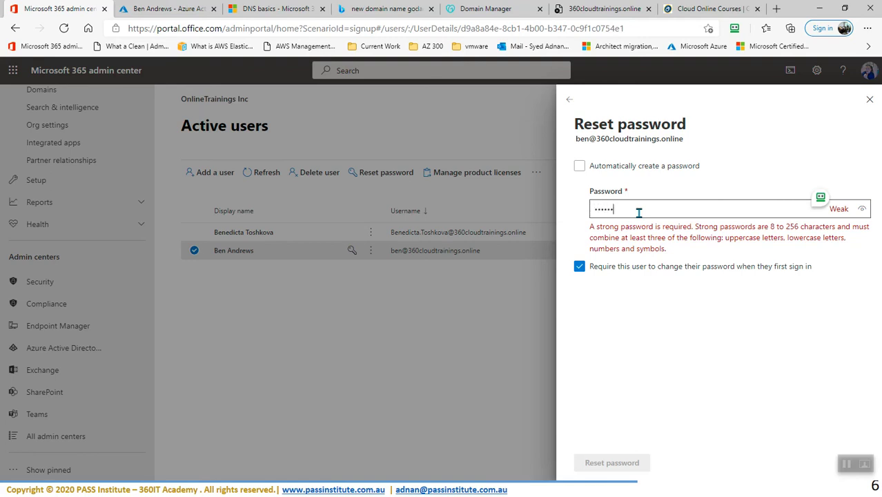
pyautogui.write('1')
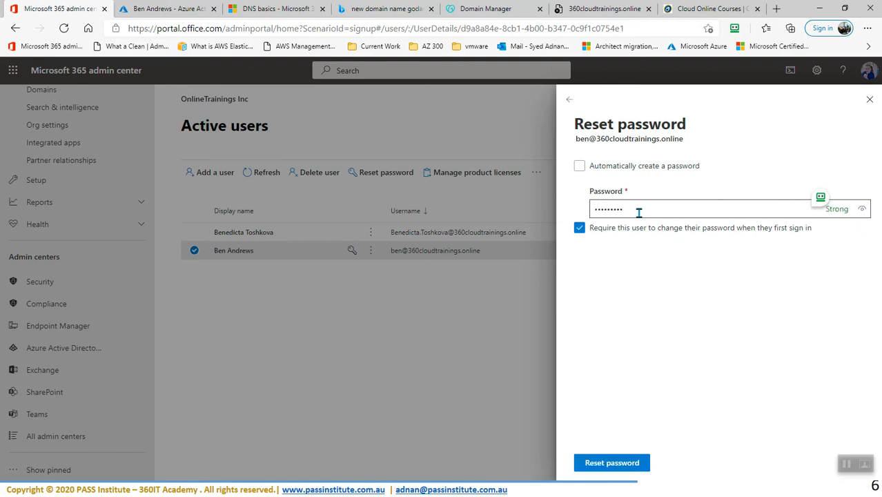
pyautogui.write('2')
pyautogui.click(862, 209)
pyautogui.moveTo(654, 216); pyautogui.dragTo(558, 215)
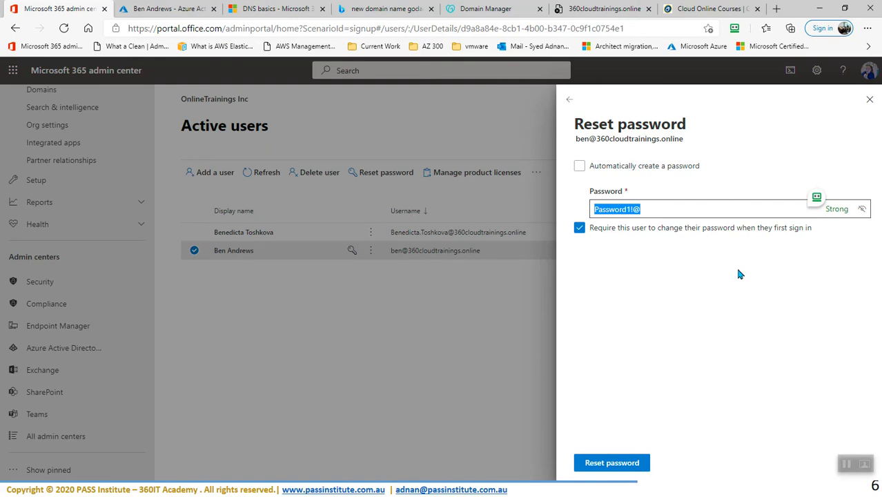
pyautogui.click(602, 462)
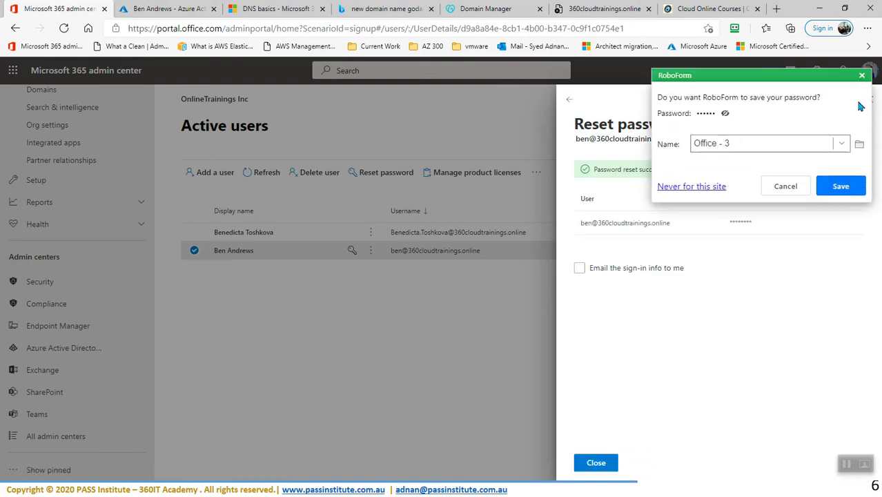
pyautogui.press('Escape')
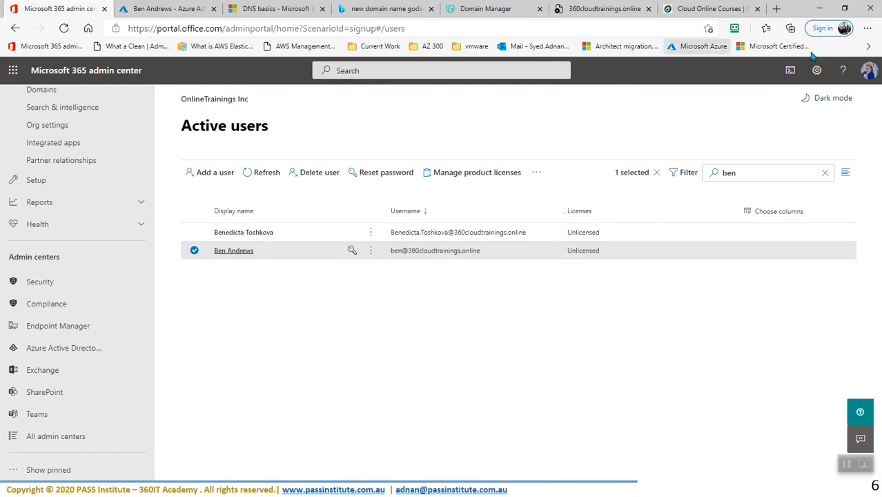
pyautogui.click(867, 28)
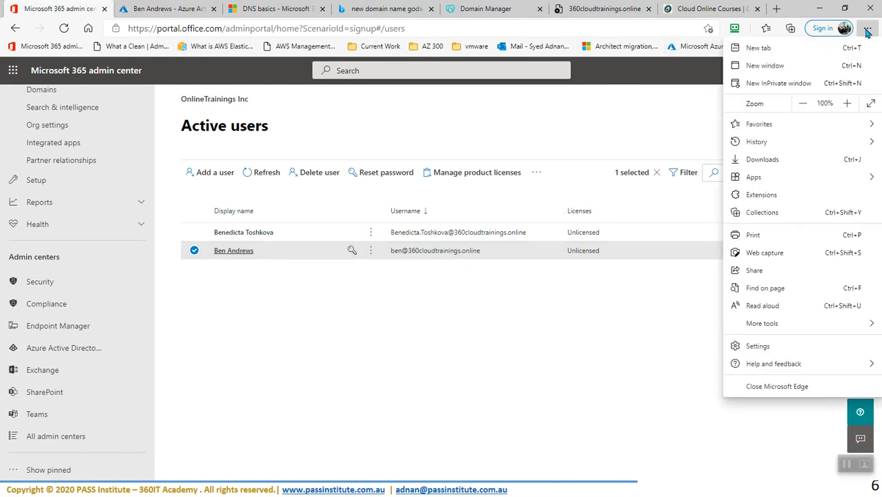
# Open an InPrivate window loaded with the Microsoft 365 portal sign-in page.
pyautogui.click(772, 84)
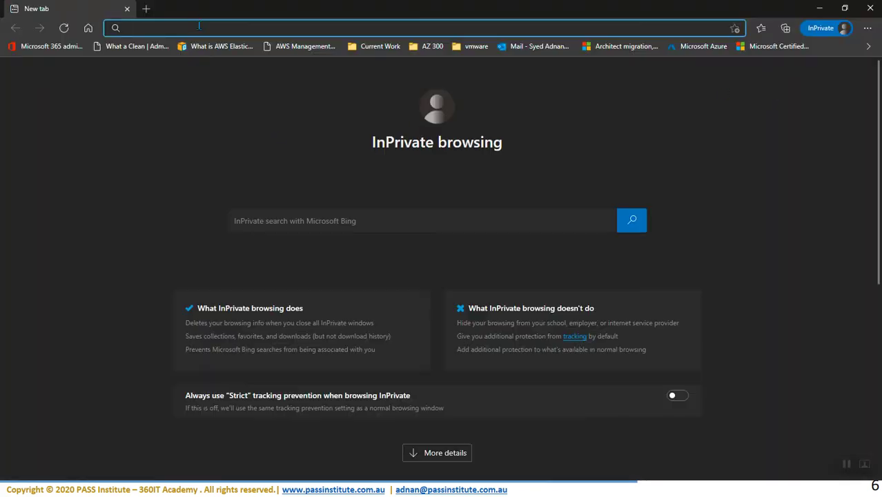
pyautogui.click(53, 46)
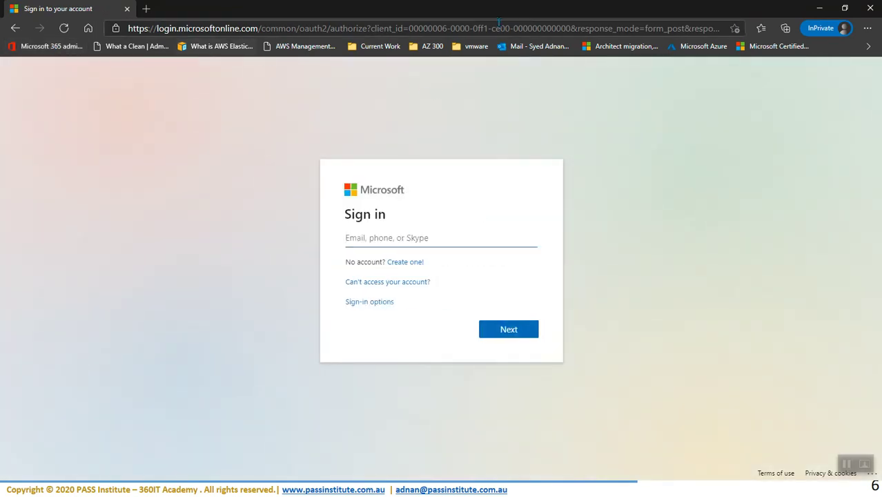
pyautogui.moveTo(504, 13); pyautogui.dragTo(273, 62)
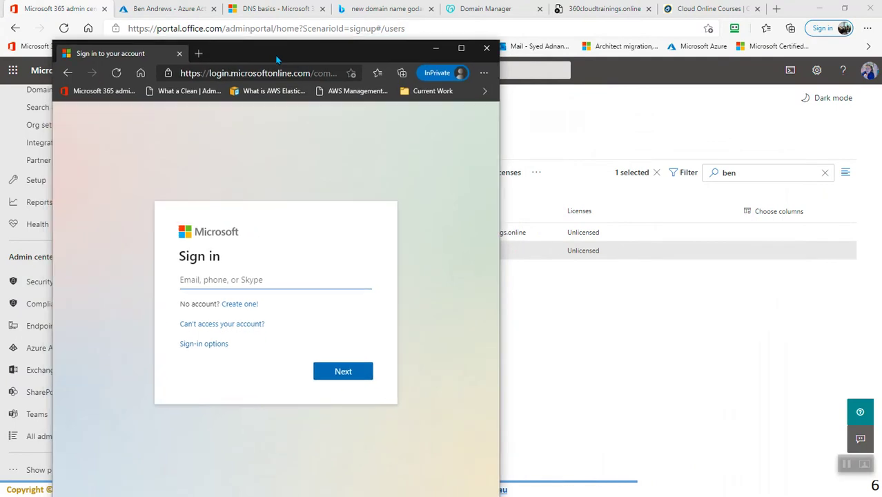
# Copy the user's username from the admin center into the InPrivate sign-in field.
pyautogui.click(559, 315)
pyautogui.click(426, 252)
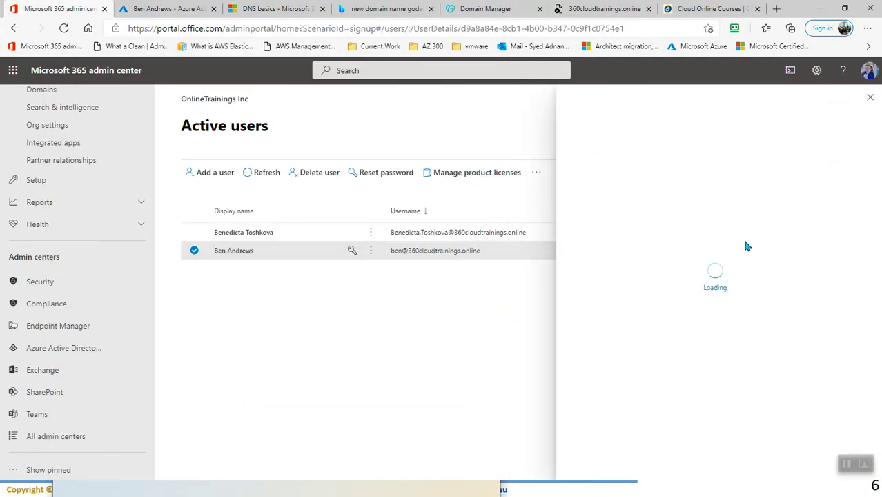
pyautogui.moveTo(671, 262); pyautogui.dragTo(573, 268)
pyautogui.hotkey('ctrl', 'c')
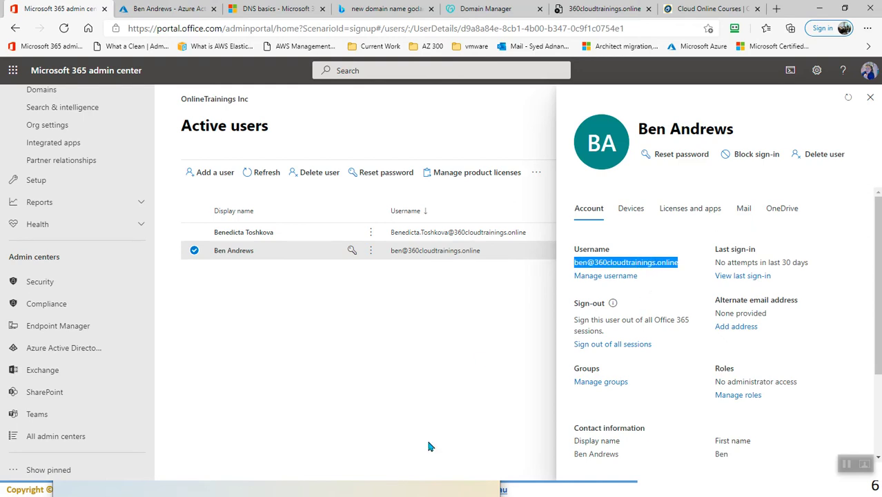
pyautogui.press('super')
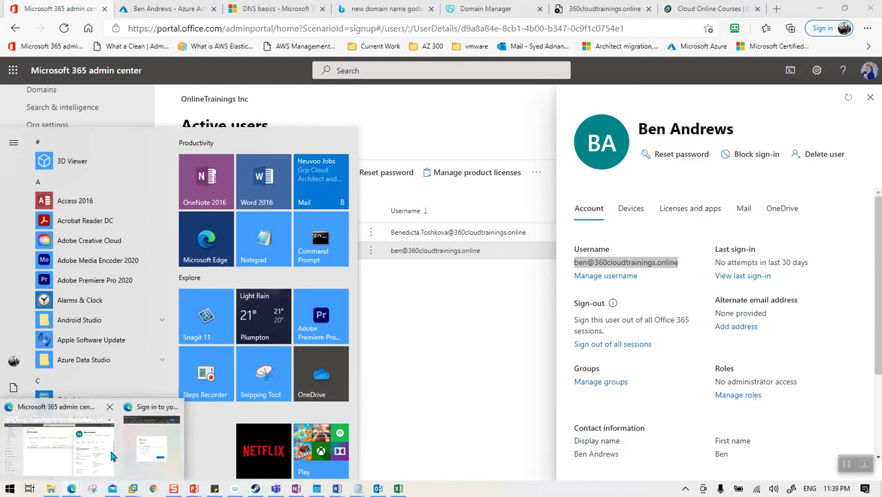
pyautogui.hotkey('alt', 'Tab')
pyautogui.hotkey('ctrl', 'v')
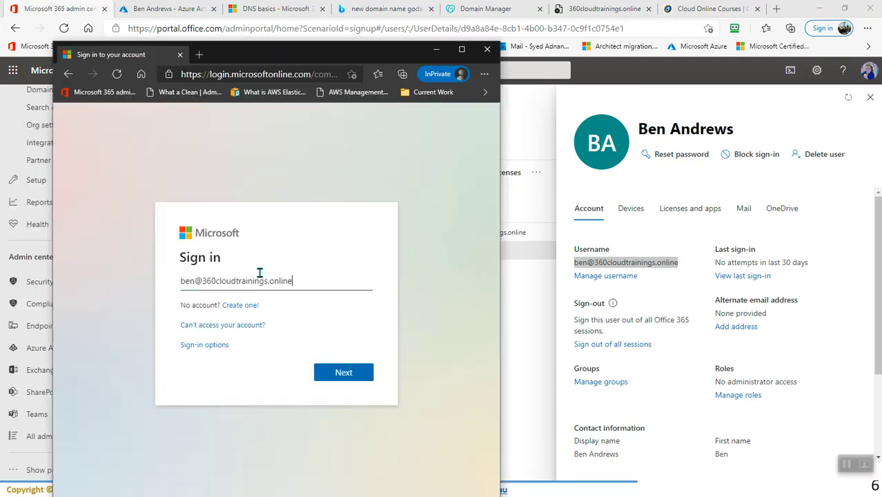
# Sign in with the username and the temporary password.
pyautogui.click(345, 378)
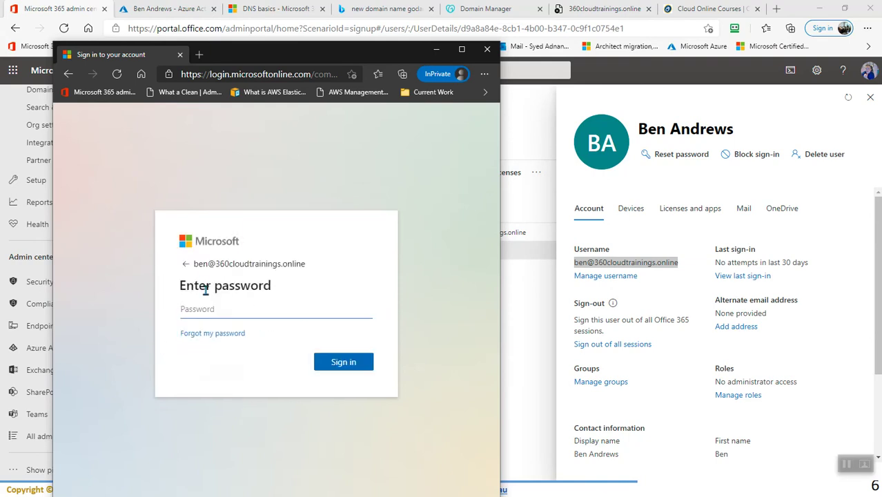
pyautogui.write('••••••••')
pyautogui.click(343, 362)
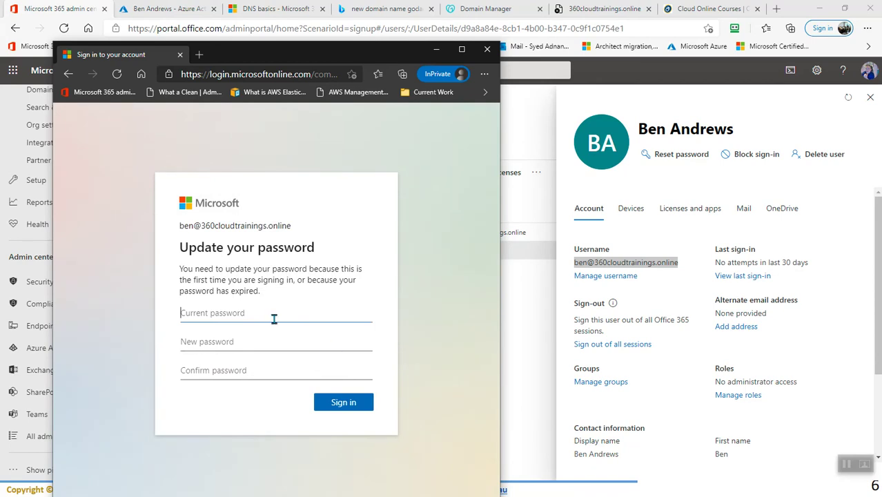
# Replace the temporary password, skip account-protection setup for now, and stay signed in.
pyautogui.write('••')
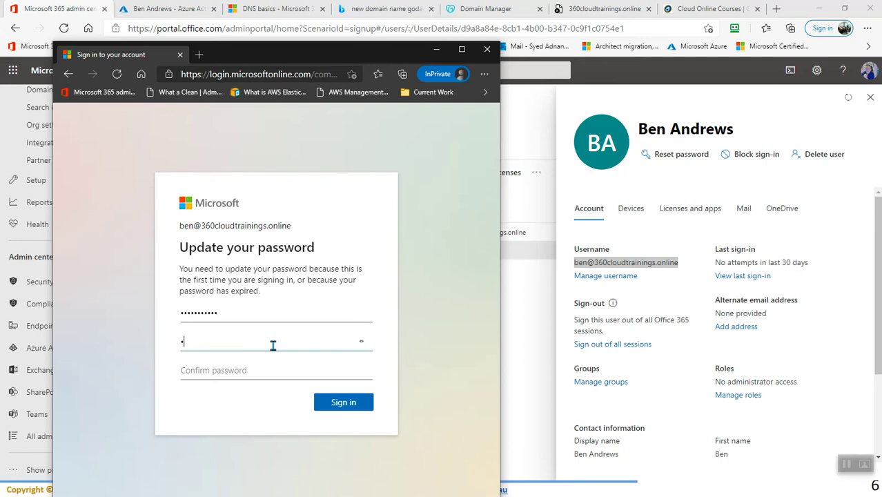
pyautogui.write('••••••••')
pyautogui.press('Tab')
pyautogui.write('•••••••••')
pyautogui.click(347, 406)
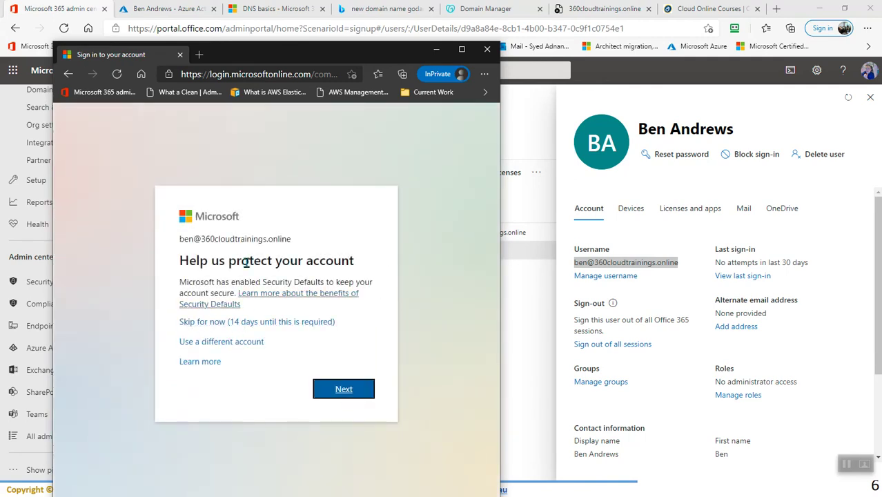
pyautogui.click(267, 323)
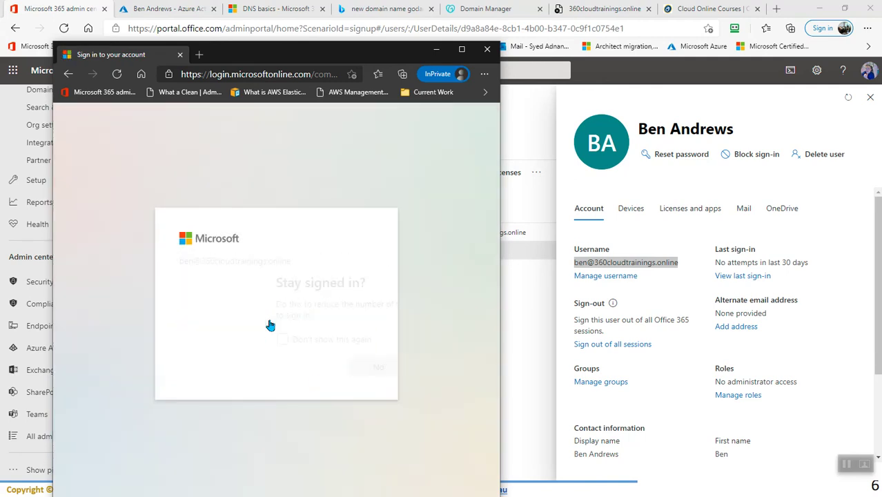
pyautogui.click(341, 372)
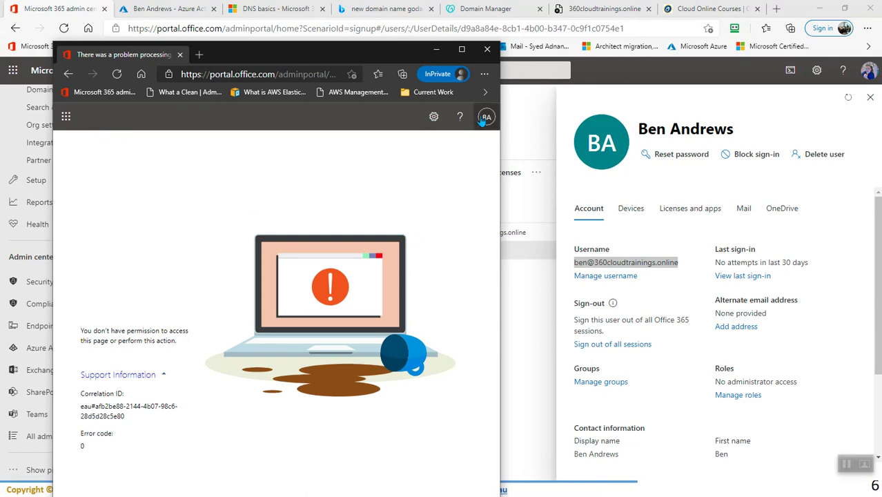
# Maximize the InPrivate window and check the app launcher list.
pyautogui.click(462, 50)
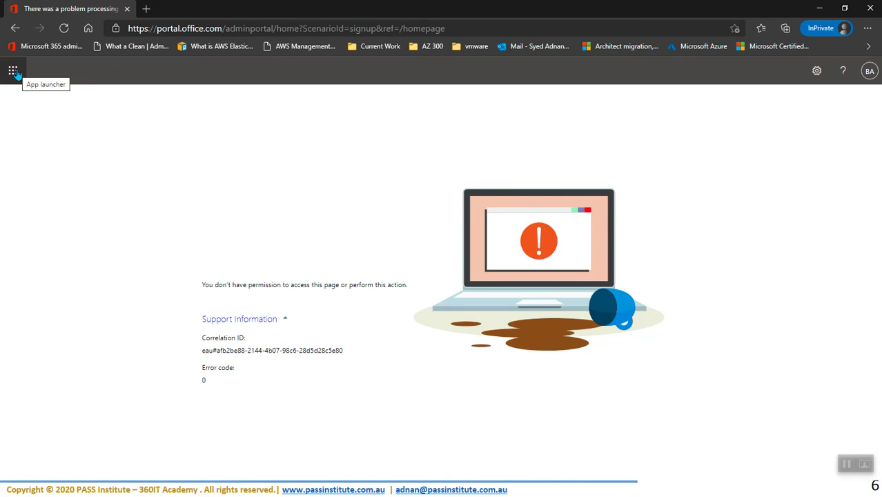
pyautogui.click(13, 71)
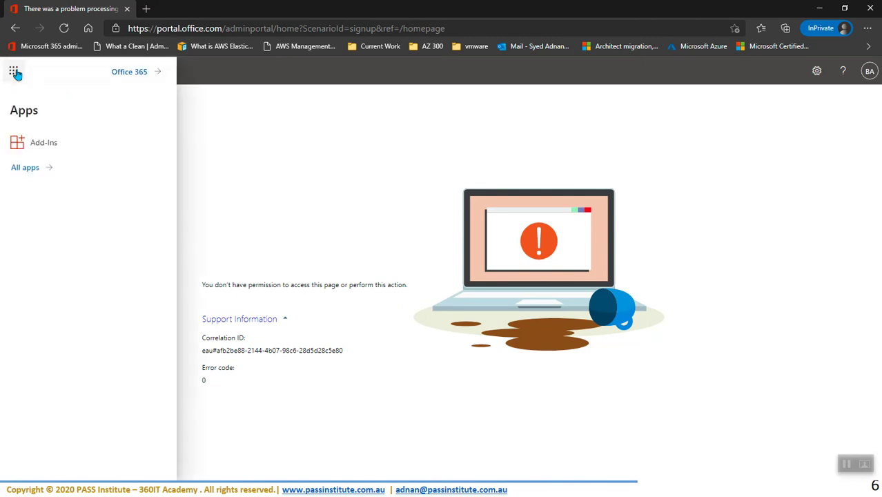
pyautogui.click(13, 72)
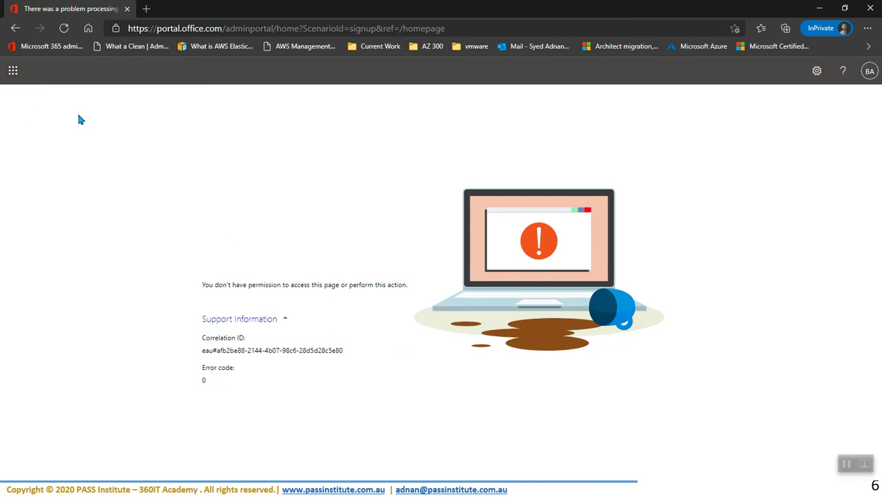
# Open the user's My Account page, skip protection setup again, then minimize the InPrivate window.
pyautogui.click(870, 71)
pyautogui.click(797, 161)
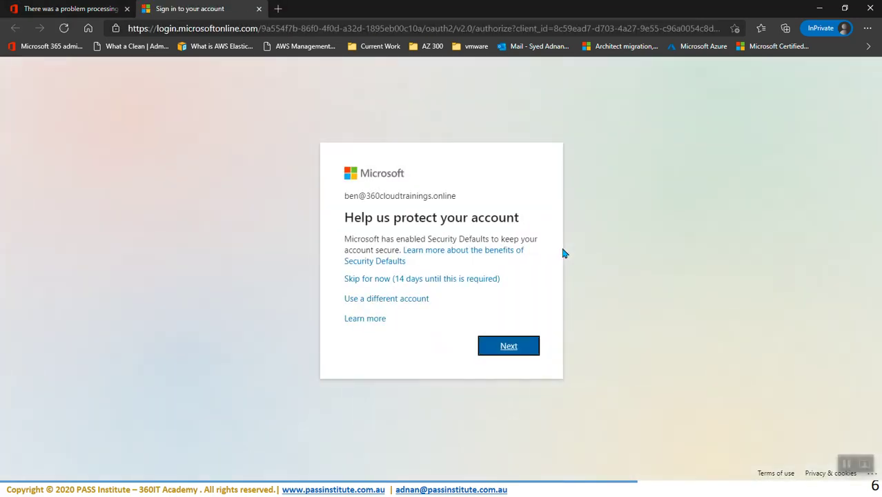
pyautogui.click(401, 278)
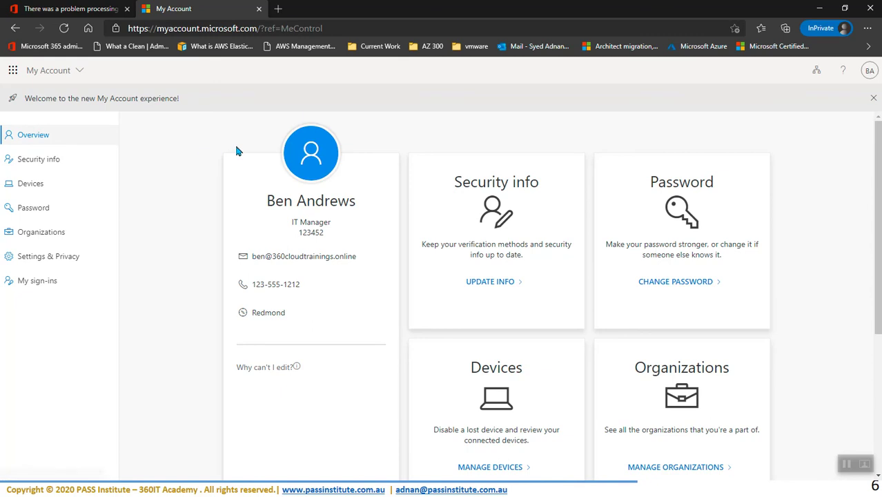
pyautogui.click(93, 10)
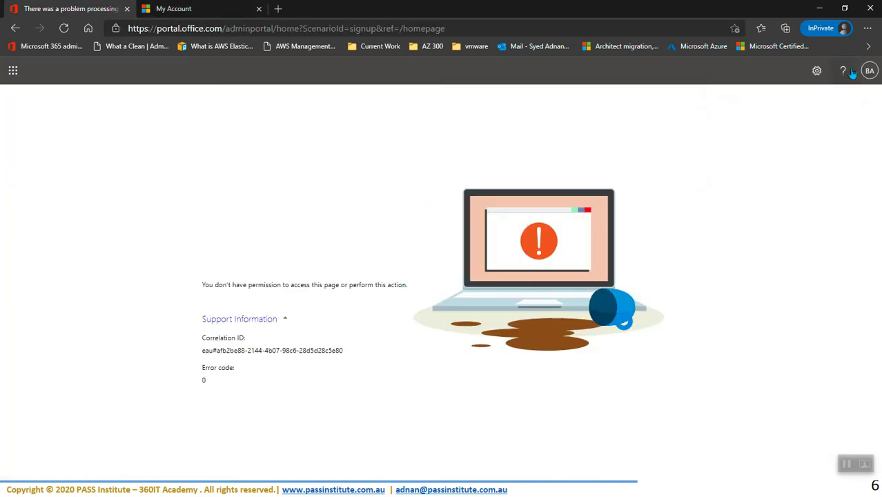
pyautogui.click(170, 9)
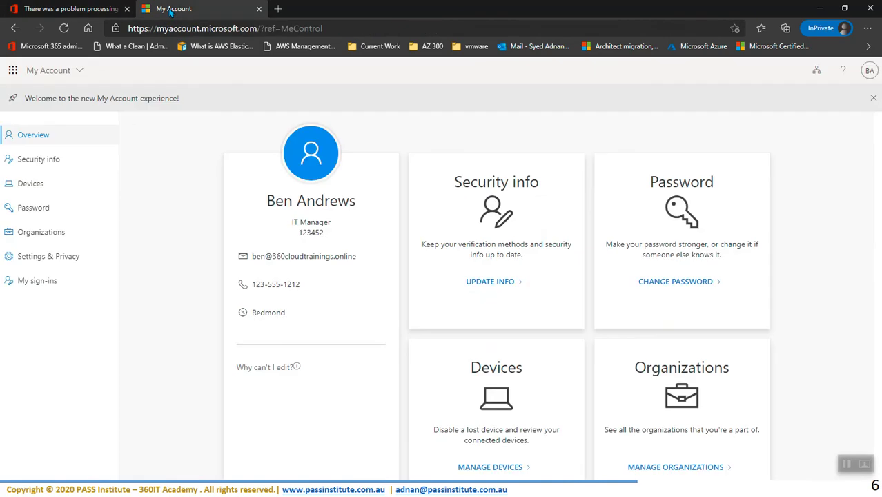
pyautogui.click(819, 10)
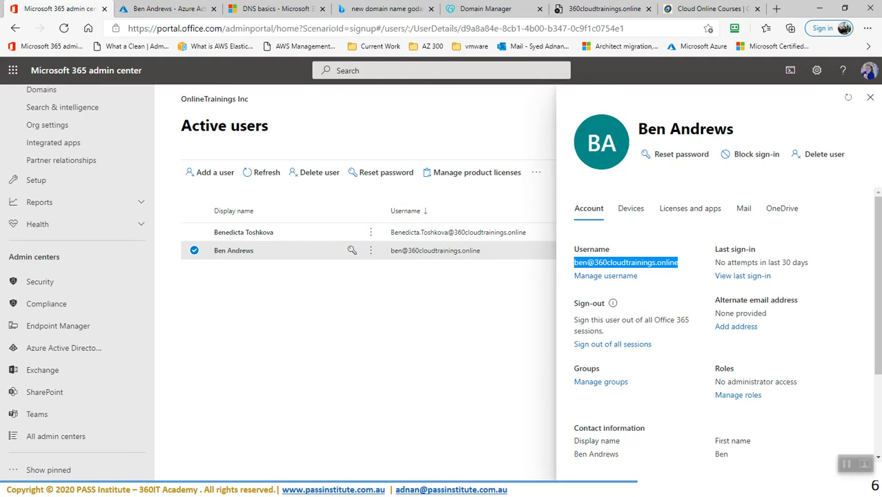
# Close the user details pane and show Org settings' Security & privacy tab with 7 items.
pyautogui.click(870, 98)
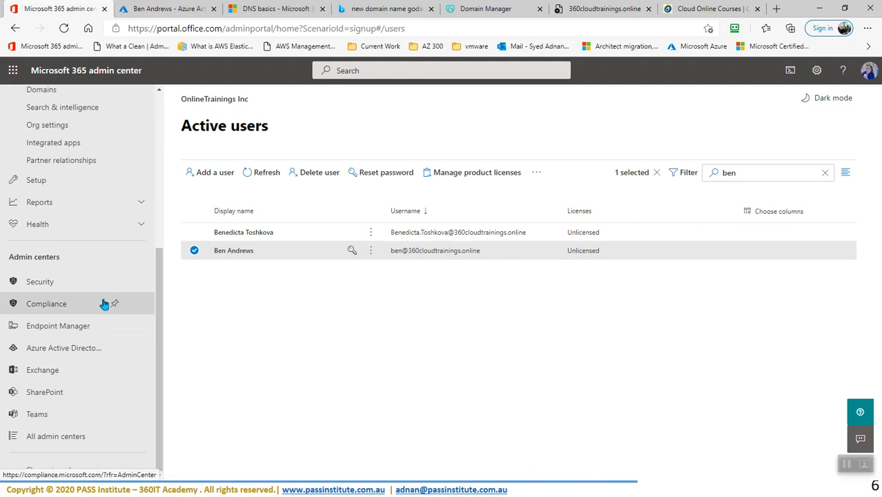
pyautogui.scroll(4, 114, 270)
pyautogui.scroll(-4, 115, 273)
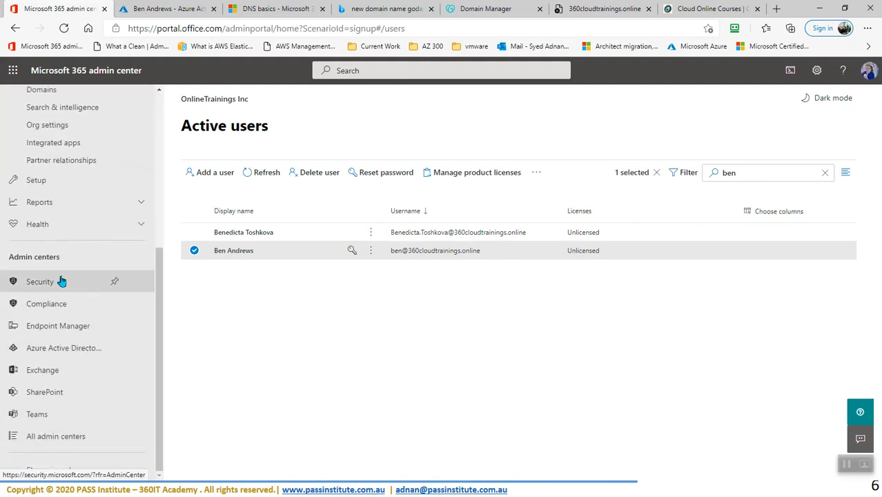
pyautogui.scroll(3, 62, 281)
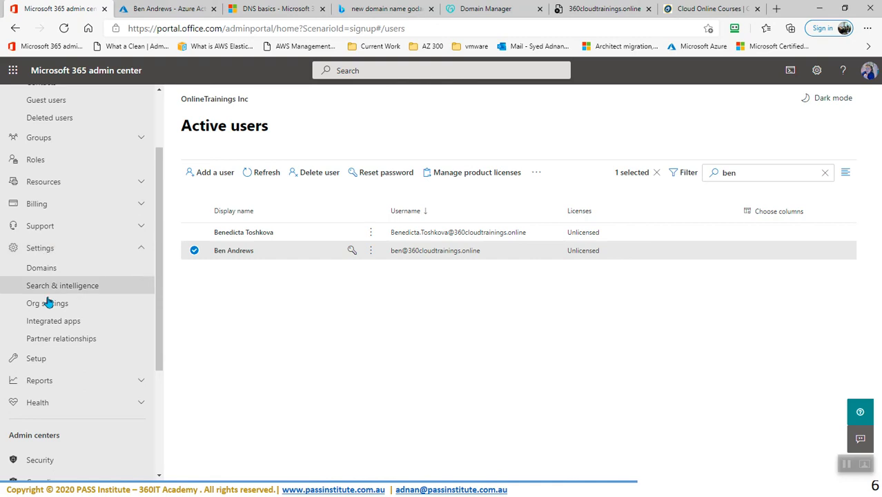
pyautogui.click(49, 304)
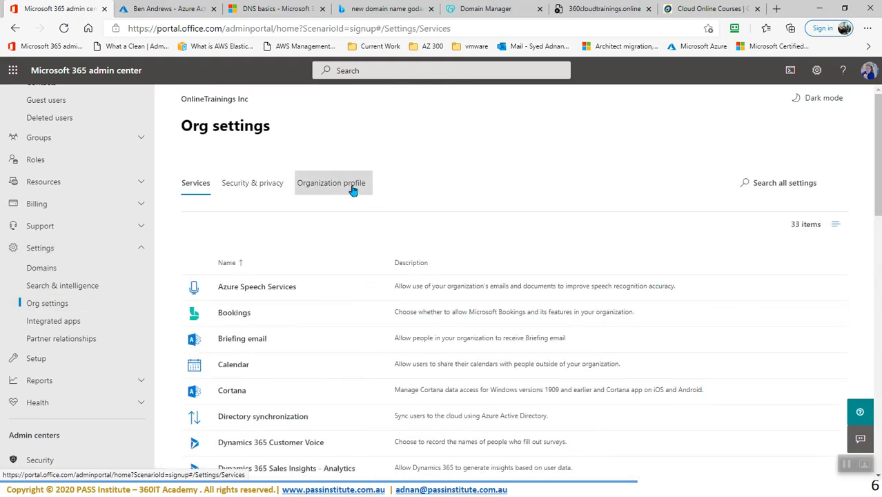
pyautogui.click(245, 187)
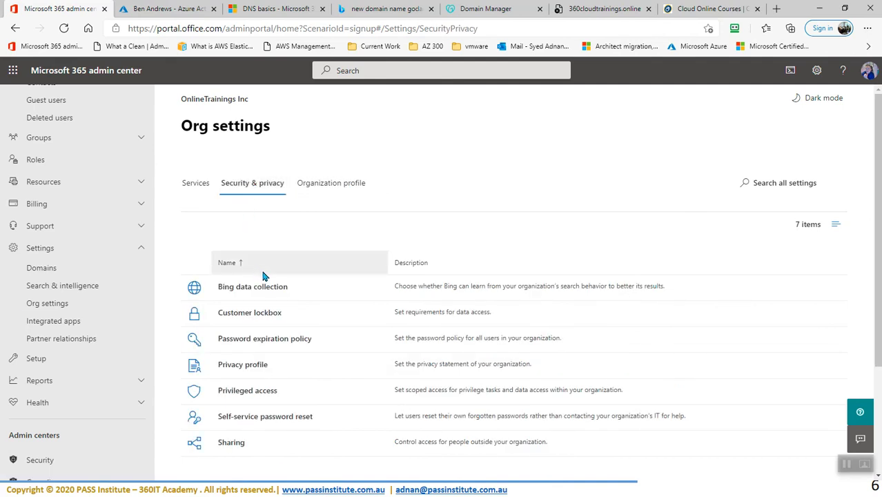
# Set user passwords to expire after 30 days with 5 days' notice and save the policy.
pyautogui.click(273, 341)
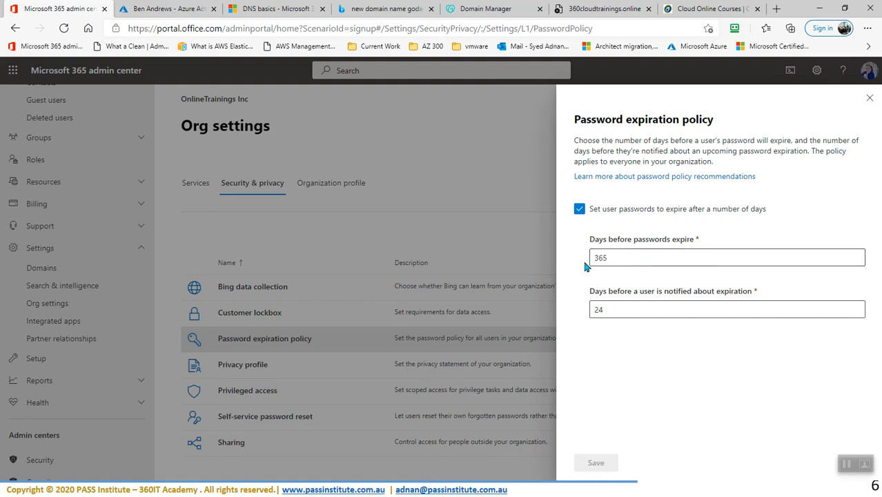
pyautogui.moveTo(618, 257); pyautogui.dragTo(531, 262)
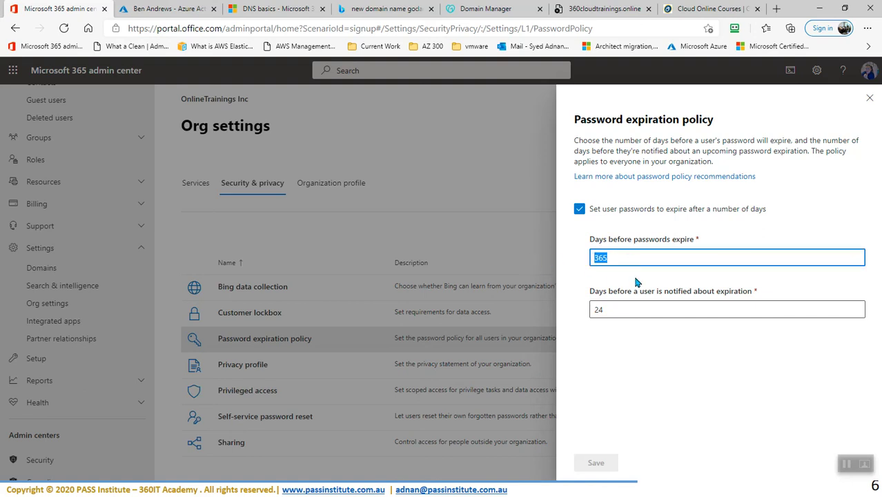
pyautogui.write('30')
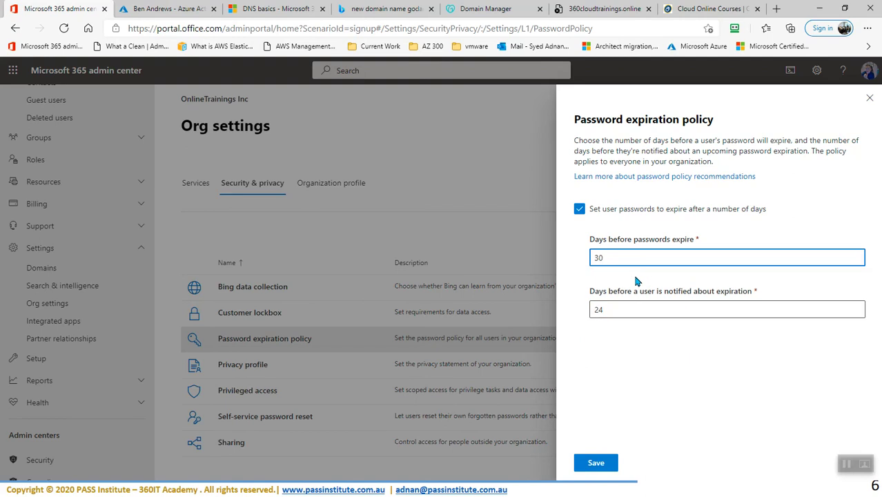
pyautogui.moveTo(633, 312); pyautogui.dragTo(518, 316)
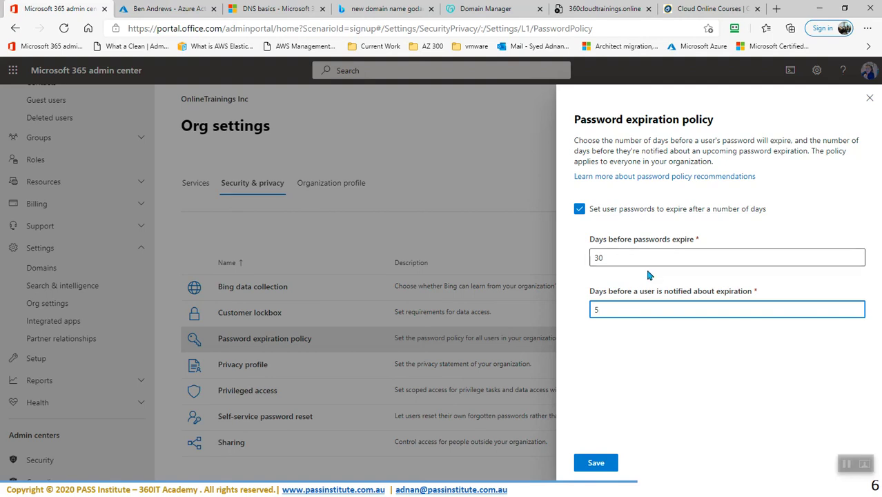
pyautogui.click(597, 463)
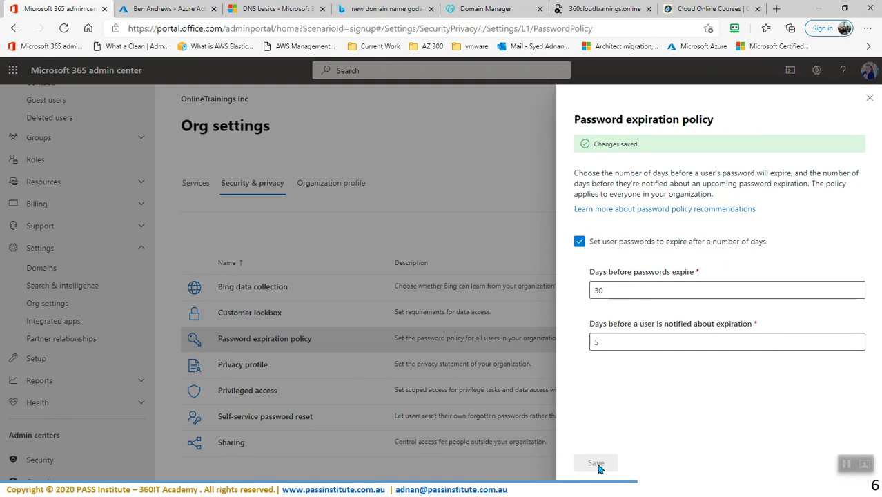
pyautogui.click(869, 99)
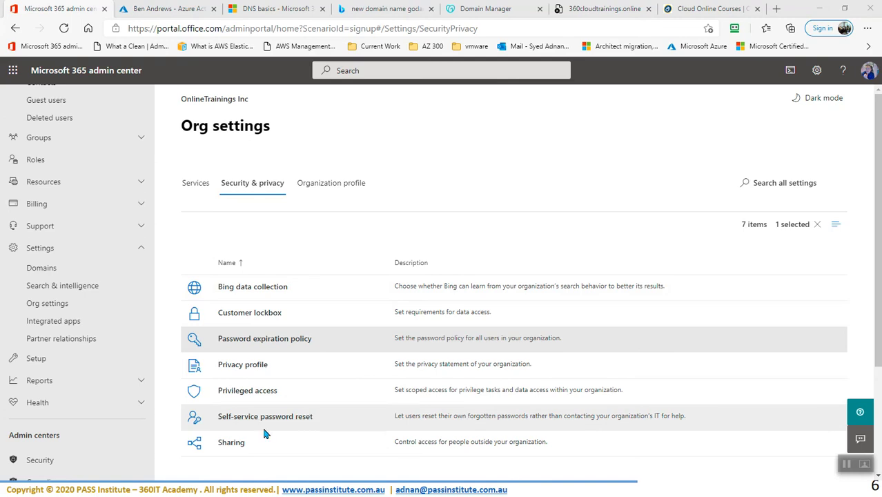
pyautogui.press('super')
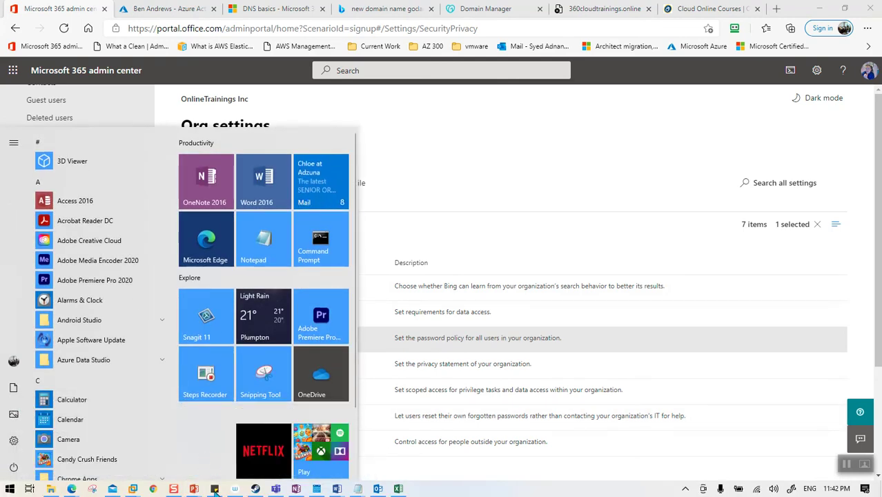
pyautogui.moveTo(194, 490)
pyautogui.click(308, 451)
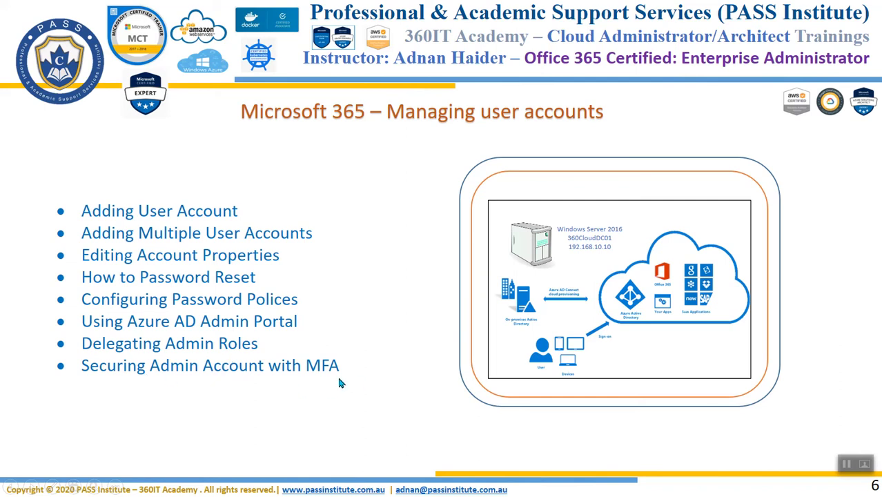
pyautogui.press('super')
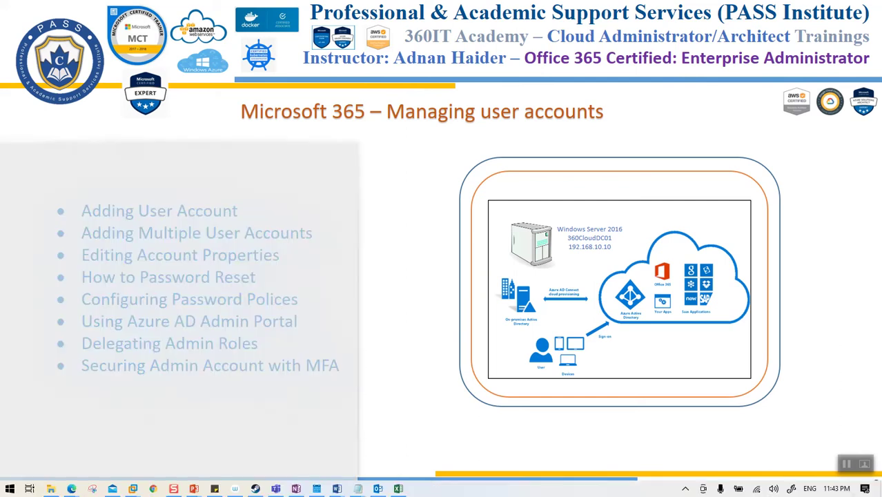
pyautogui.moveTo(72, 488)
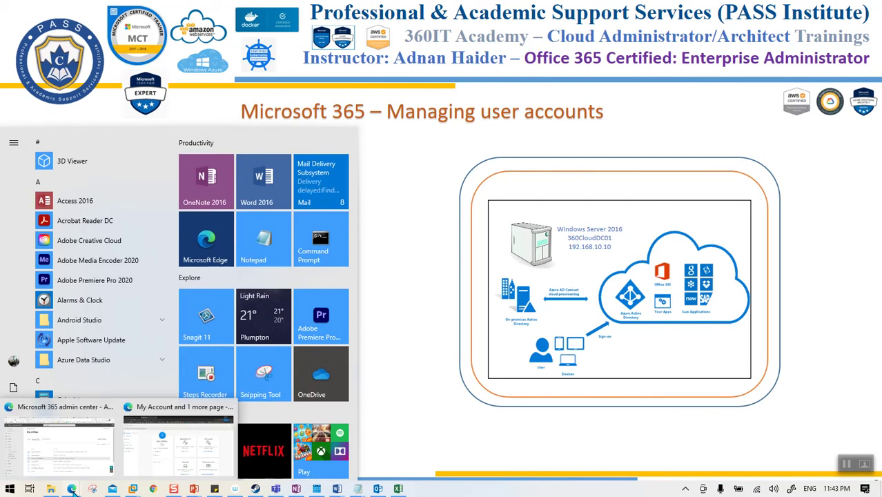
pyautogui.click(64, 447)
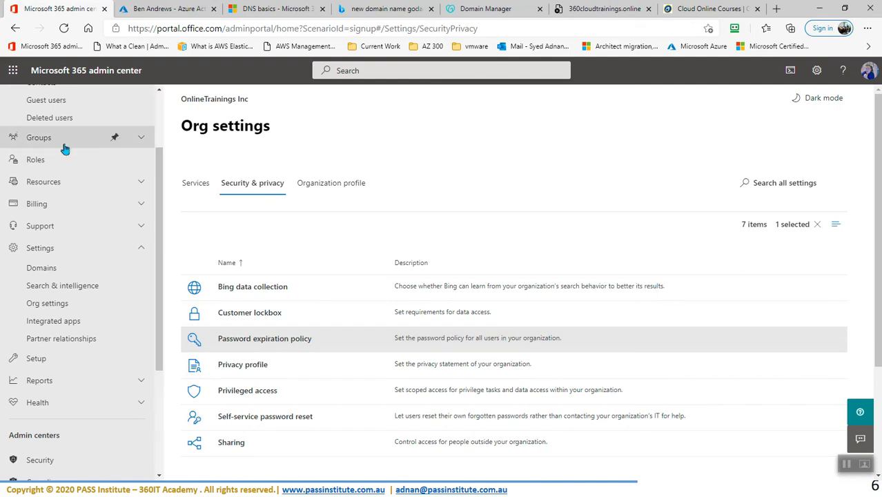
# Go to Active users and open the first user's account details.
pyautogui.scroll(3, 83, 159)
pyautogui.click(54, 166)
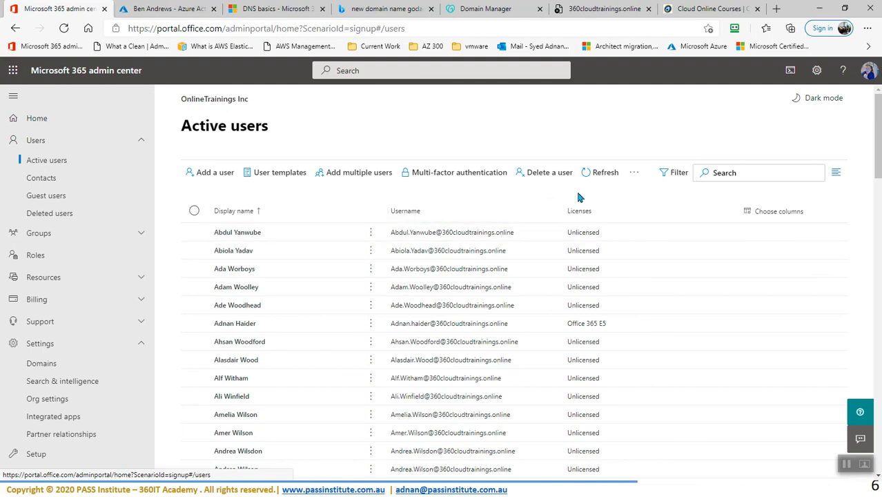
pyautogui.click(238, 234)
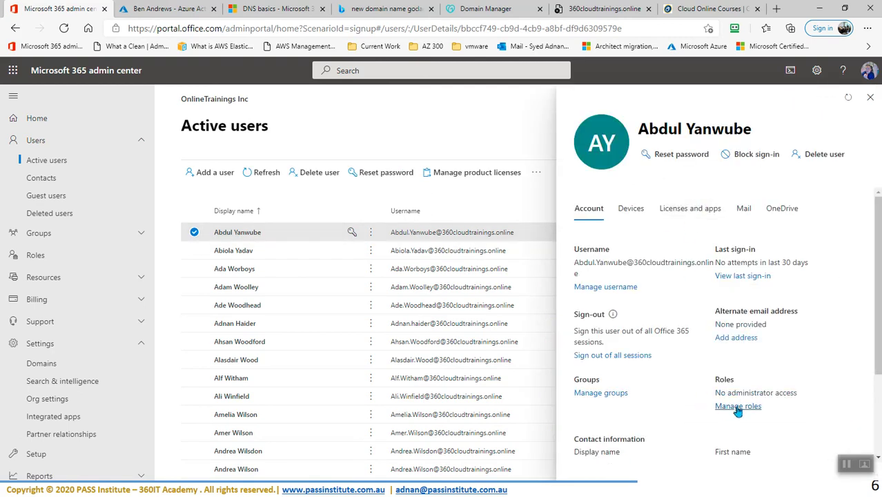
# Grant the first user admin center access with the Exchange admin role and save.
pyautogui.click(736, 407)
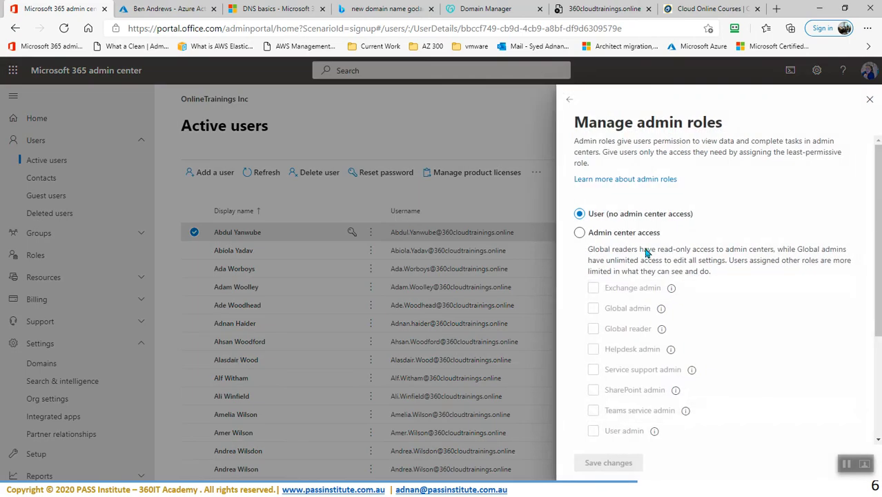
pyautogui.click(579, 233)
pyautogui.click(595, 289)
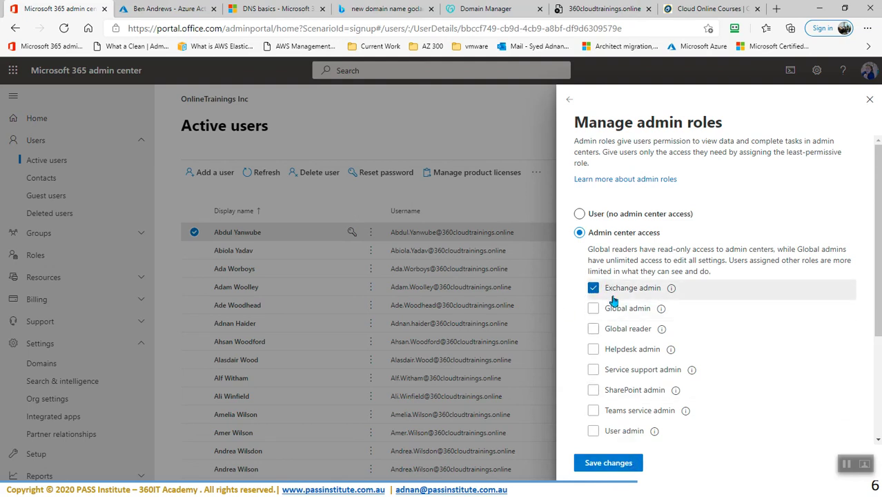
pyautogui.click(606, 463)
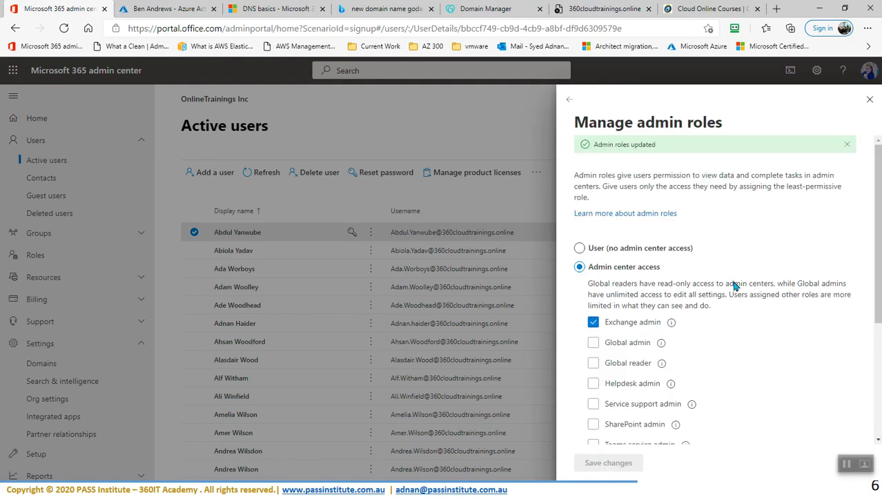
pyautogui.click(870, 100)
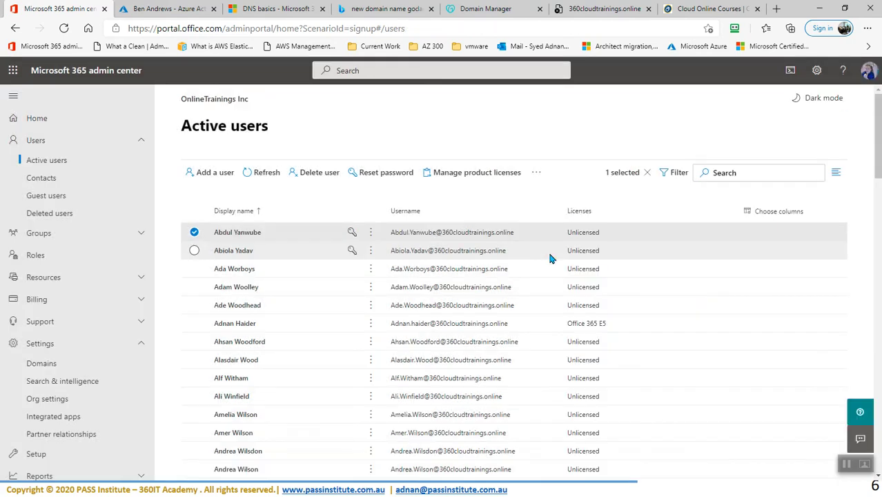
# Clear the user selection, then reopen the first user's account details.
pyautogui.click(195, 233)
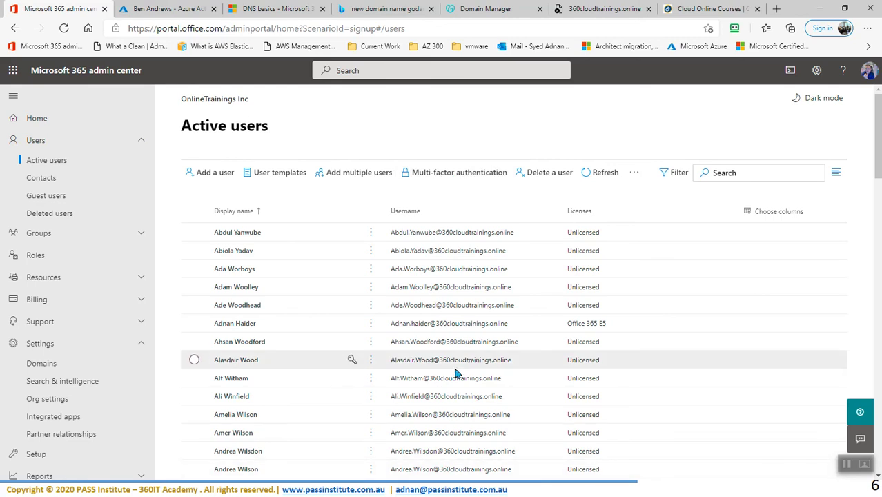
pyautogui.press('super')
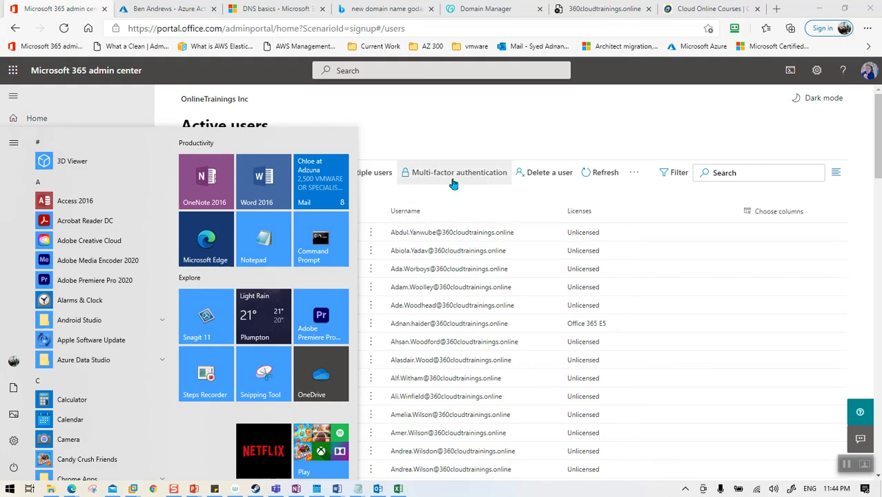
pyautogui.click(646, 107)
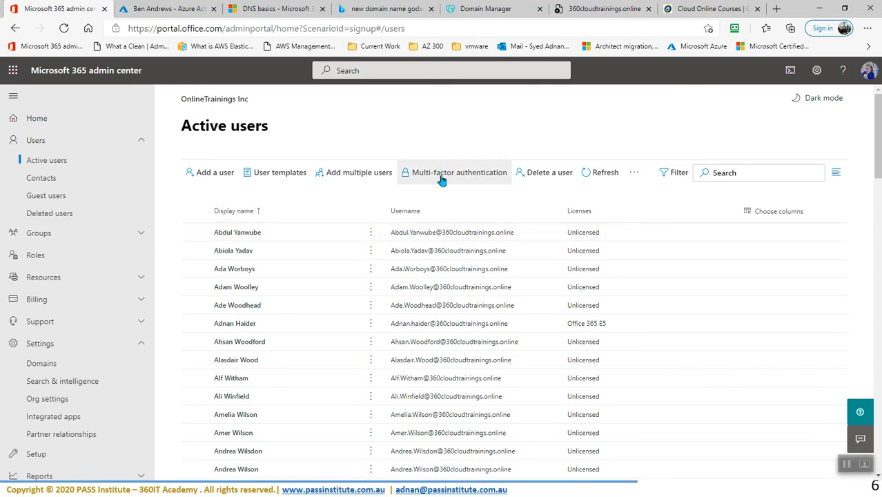
pyautogui.click(227, 235)
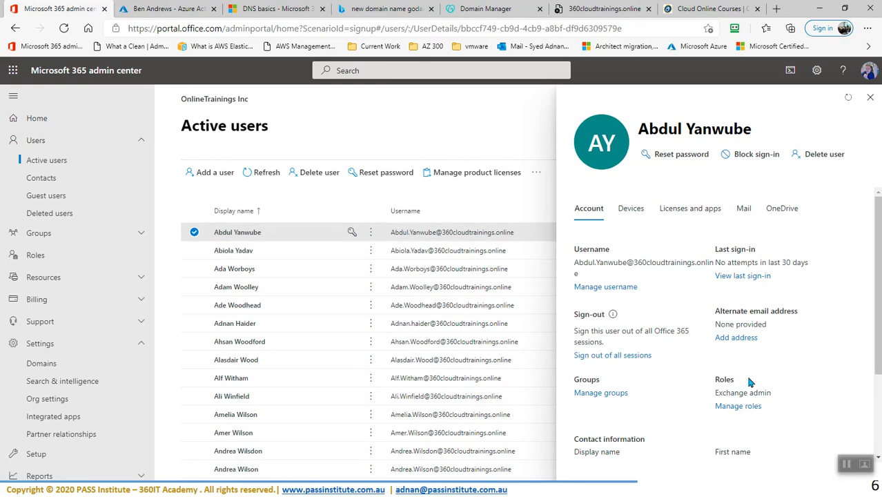
# Check that Roles lists Exchange admin, then move to the Azure Active Directory admin center.
pyautogui.scroll(-2, 755, 379)
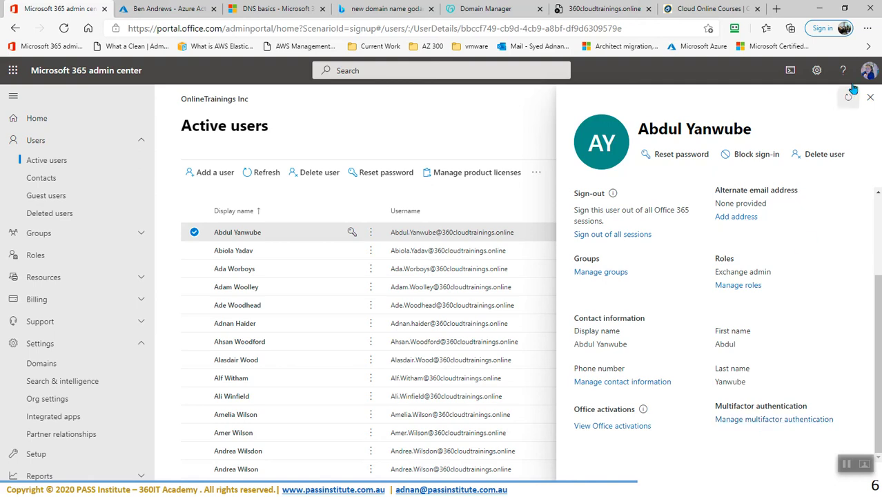
pyautogui.click(871, 96)
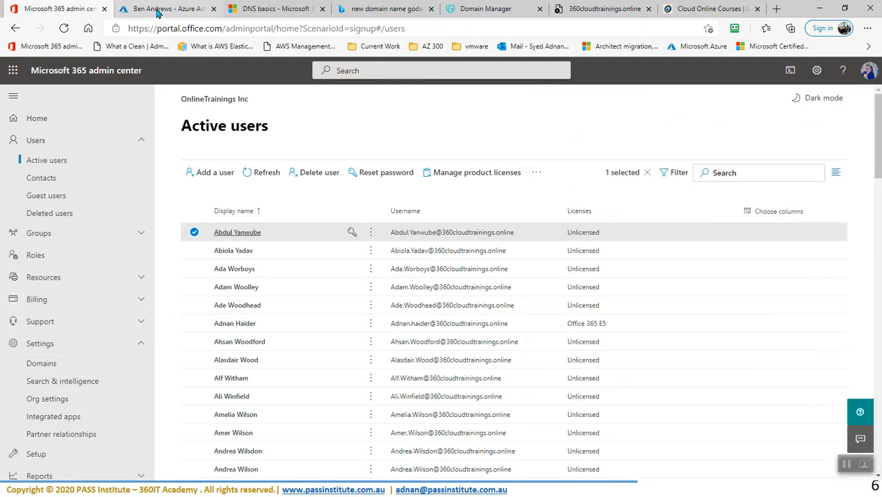
pyautogui.click(155, 9)
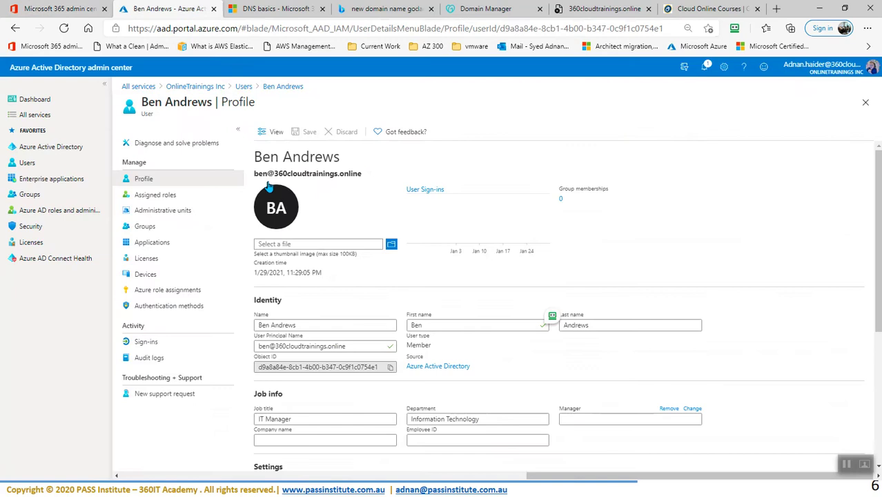
# Require the first user to re-register for MFA under their Authentication methods in Azure AD.
pyautogui.click(28, 163)
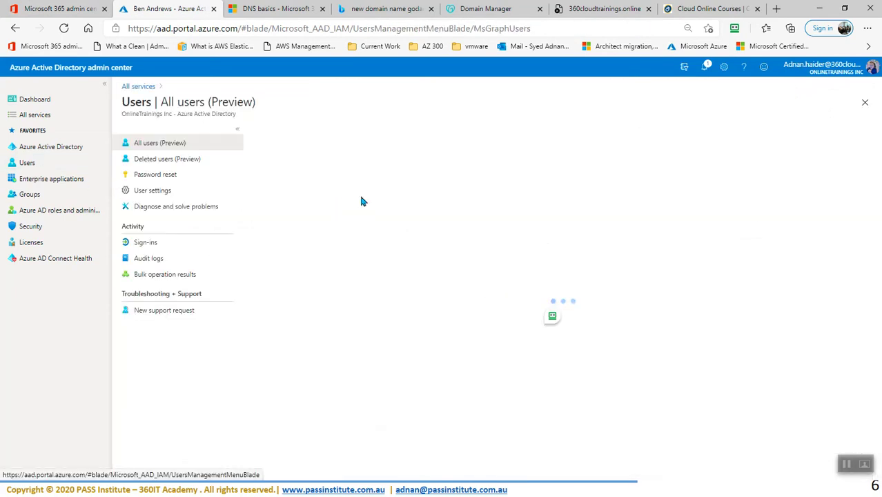
pyautogui.click(309, 179)
pyautogui.click(312, 226)
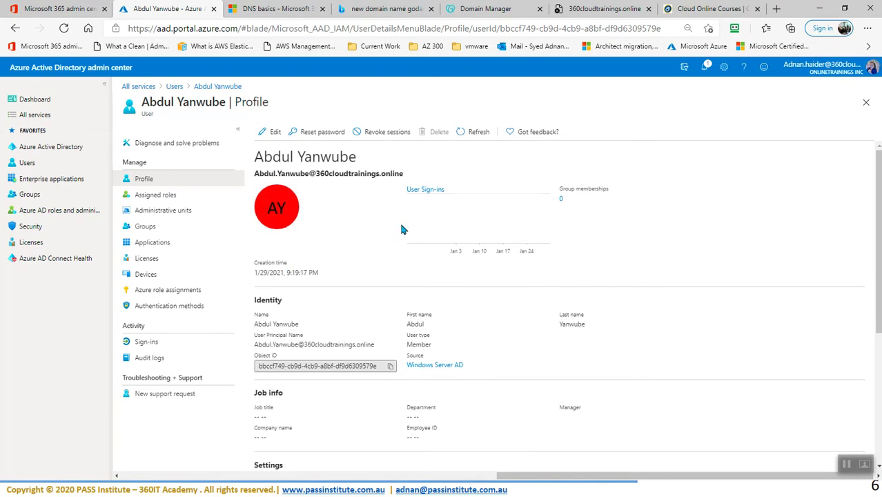
pyautogui.scroll(-3, 401, 228)
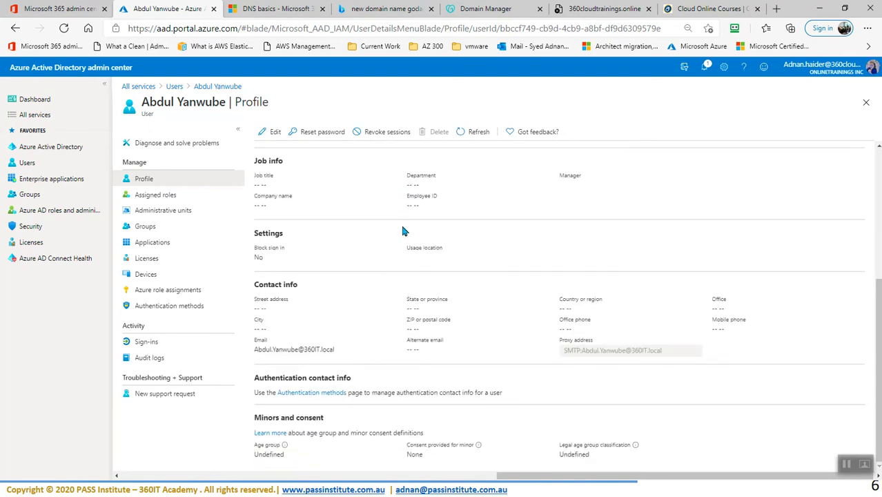
pyautogui.click(316, 392)
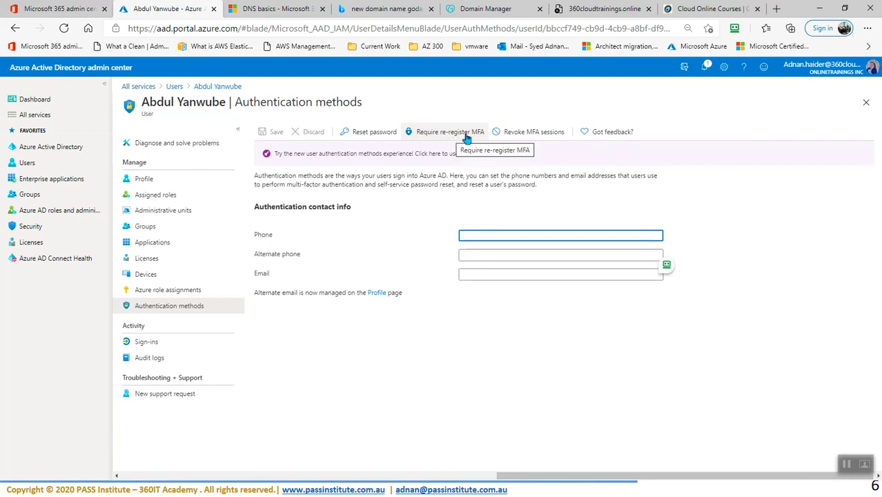
pyautogui.click(467, 140)
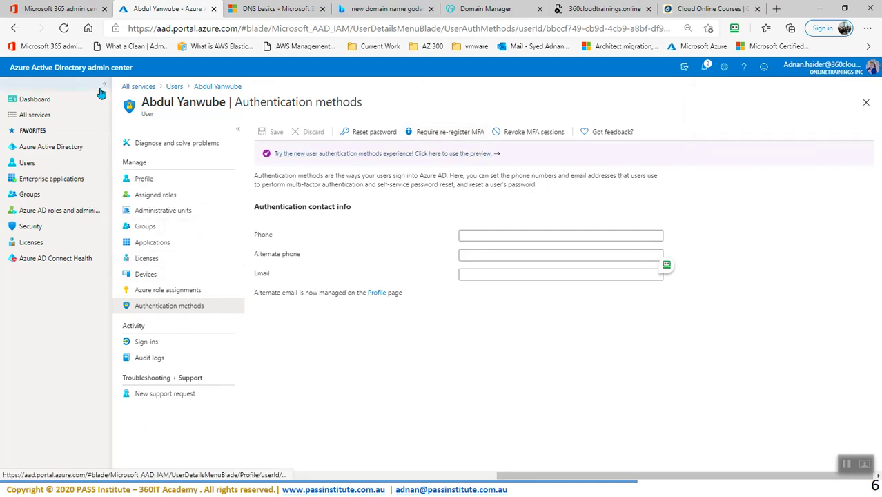
pyautogui.click(53, 11)
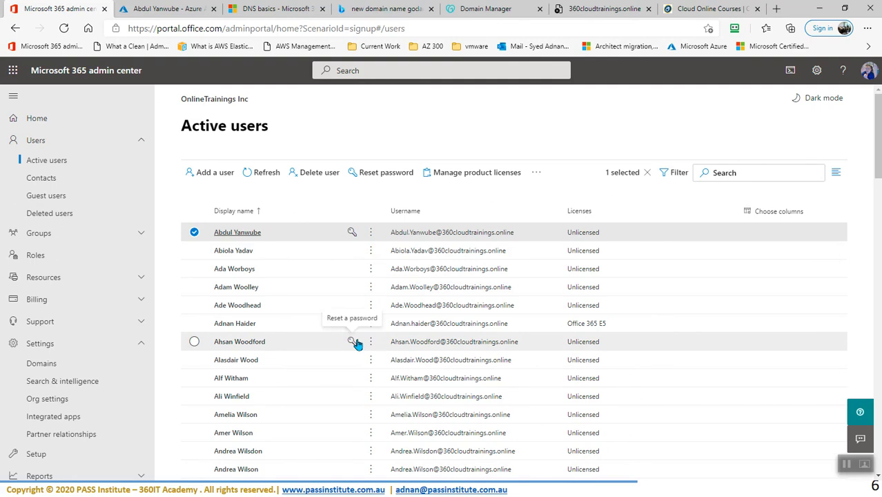
# Open the multi-factor authentication users page from the first user's account details.
pyautogui.click(234, 234)
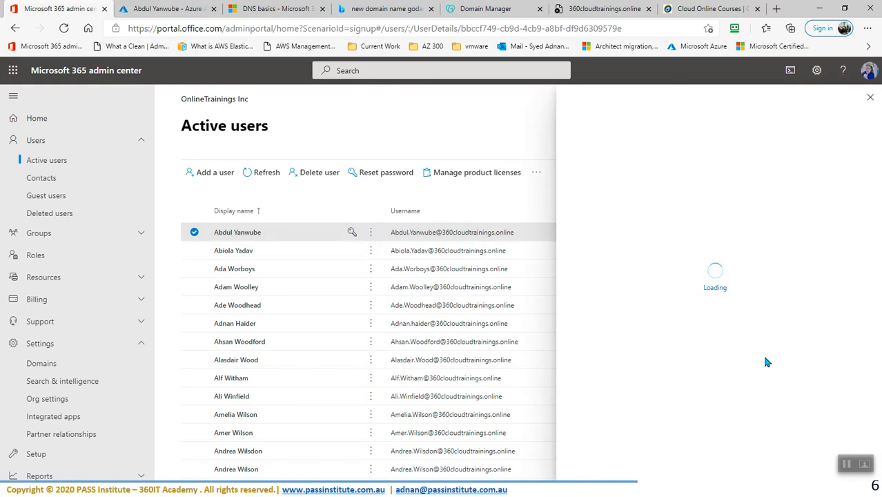
pyautogui.scroll(-3, 764, 361)
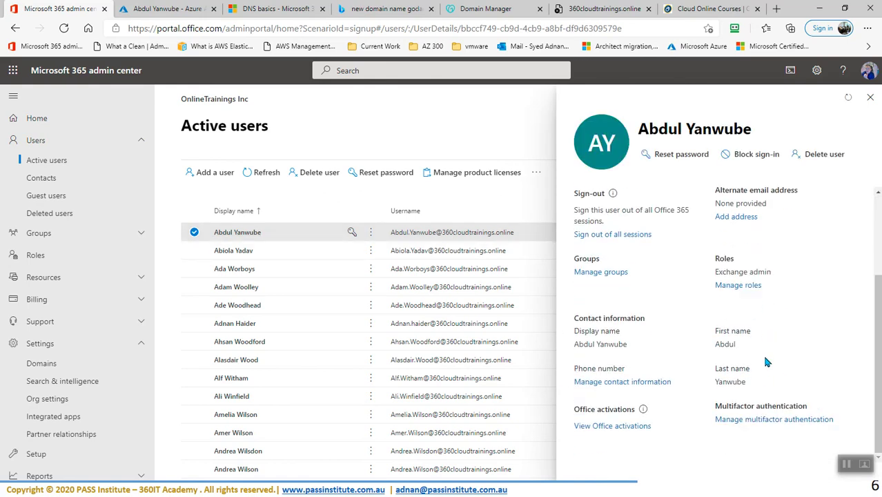
pyautogui.click(760, 421)
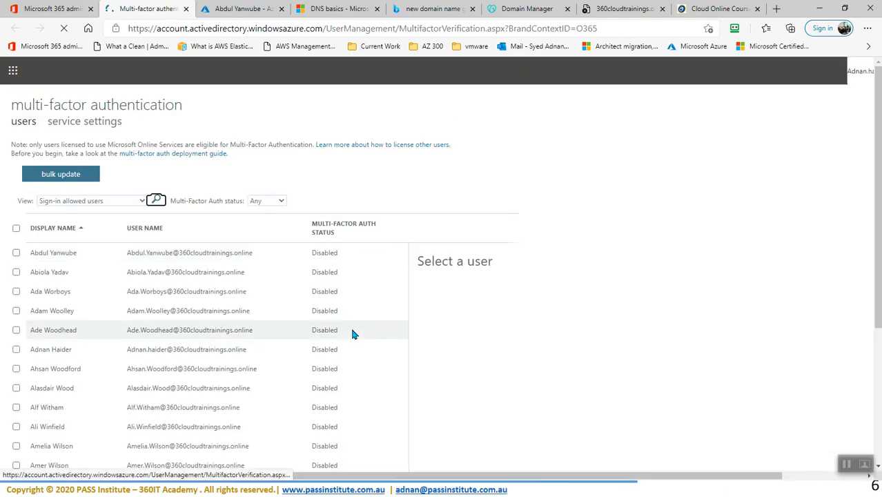
# Enable multi-factor authentication for the first listed user and dismiss the success message.
pyautogui.click(16, 253)
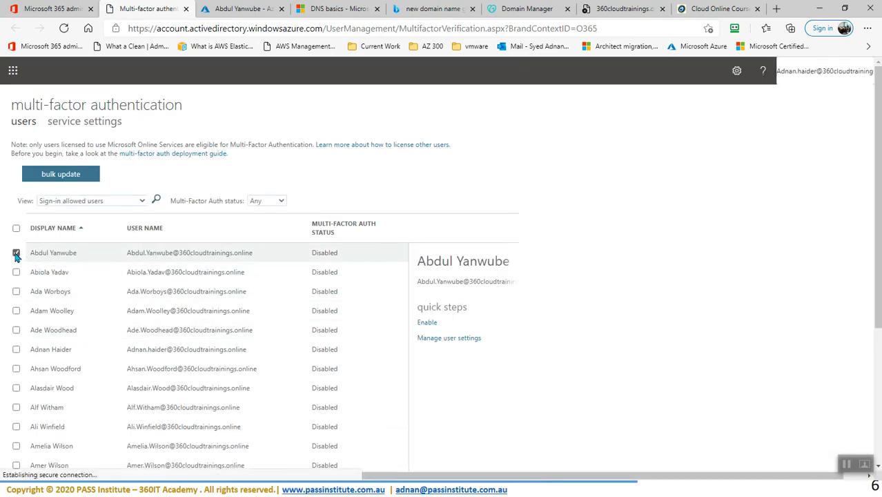
pyautogui.click(428, 323)
pyautogui.click(495, 326)
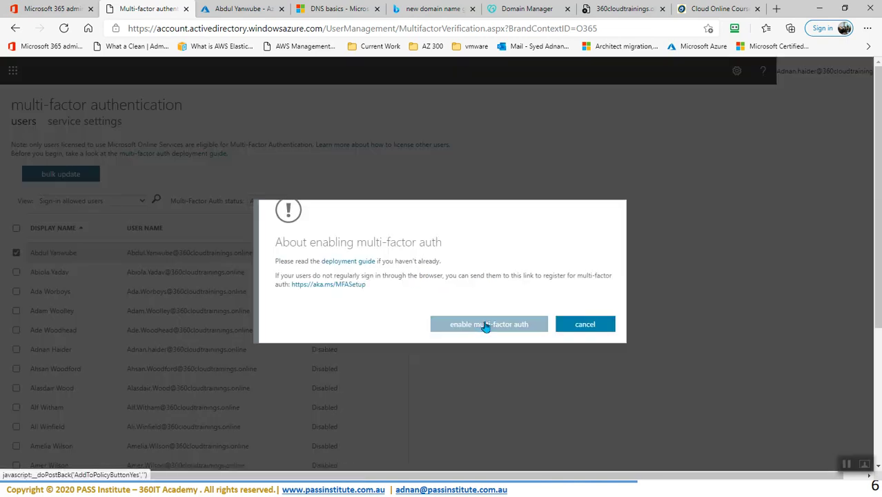
pyautogui.click(588, 307)
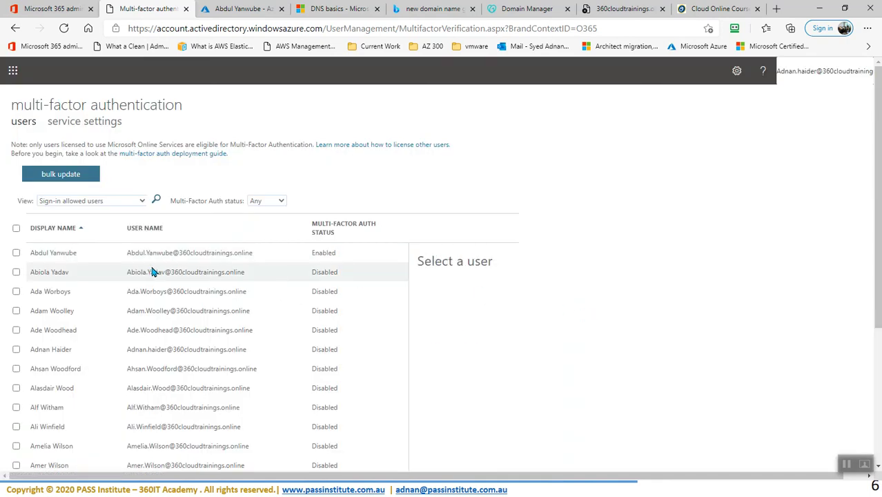
pyautogui.click(93, 201)
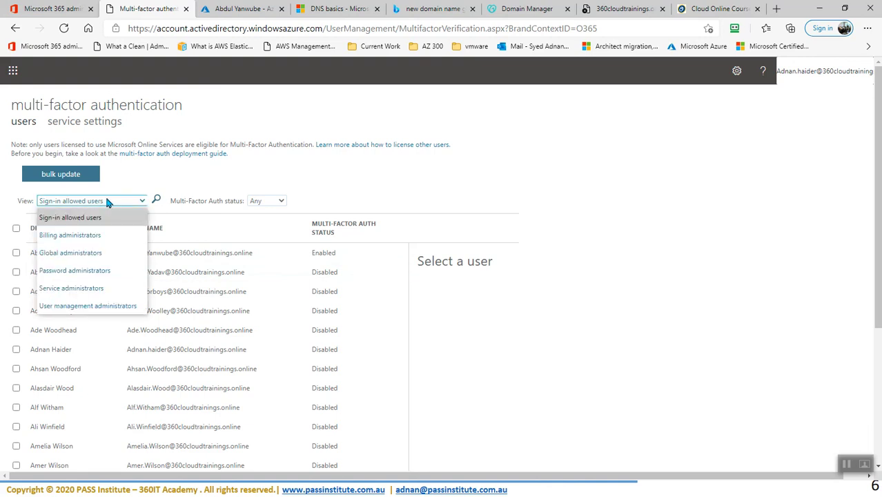
# Filter the multi-factor authentication user list by the name 'ban'.
pyautogui.click(107, 201)
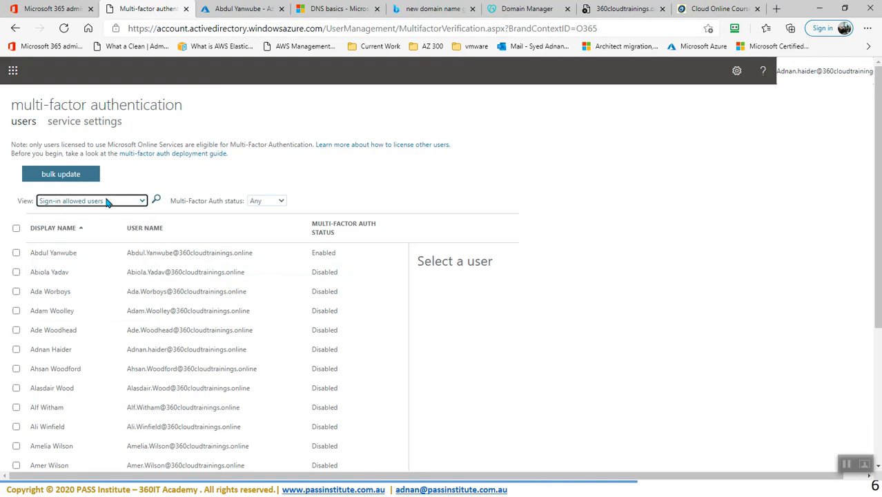
pyautogui.click(157, 201)
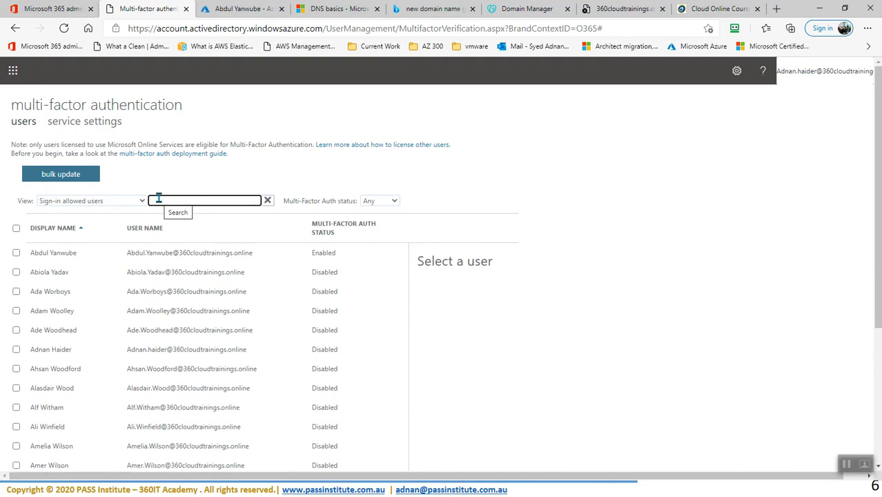
pyautogui.write('ba')
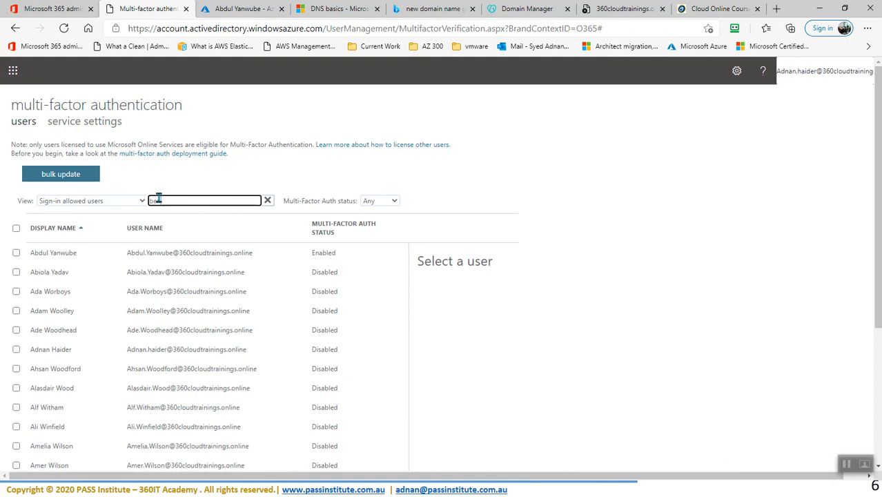
pyautogui.write('n')
pyautogui.press('Return')
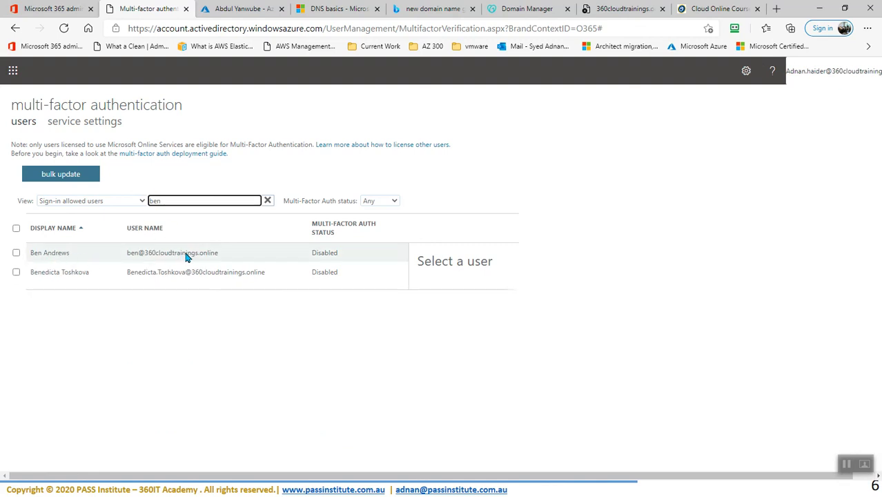
# Enable multi-factor authentication for the matching second user and dismiss the success message.
pyautogui.click(17, 253)
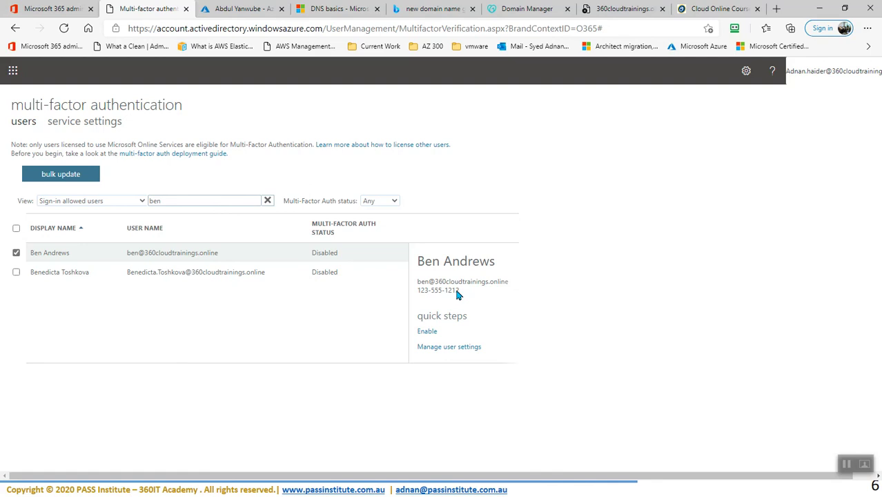
pyautogui.click(427, 332)
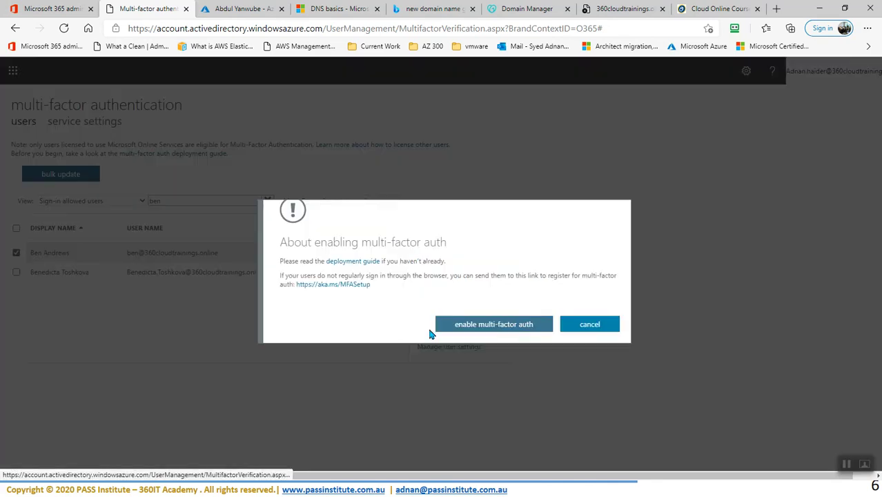
pyautogui.click(474, 327)
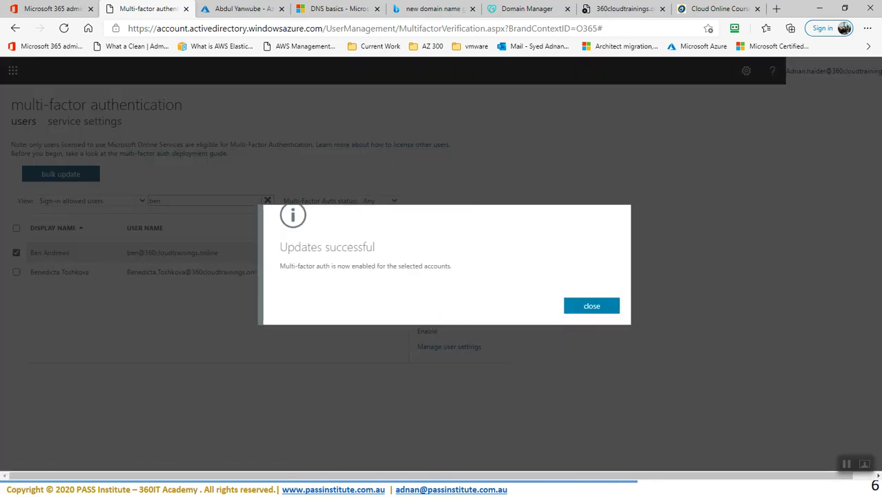
pyautogui.press('super')
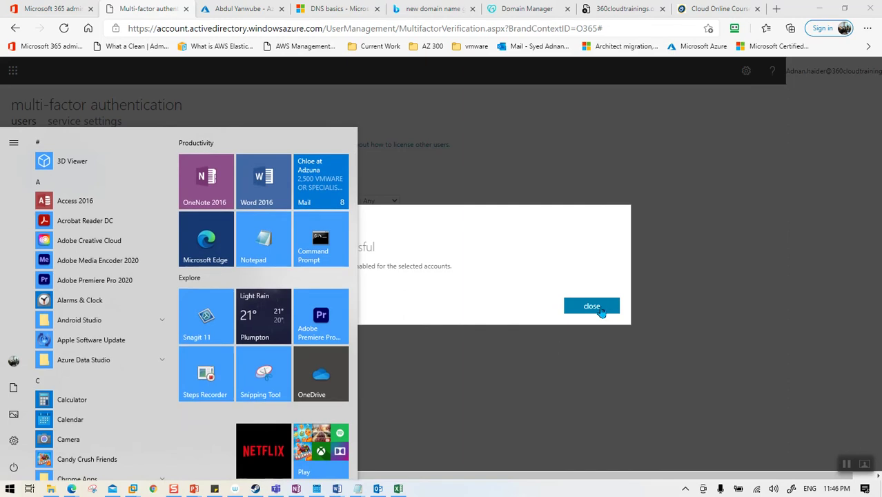
pyautogui.click(598, 309)
pyautogui.press('super')
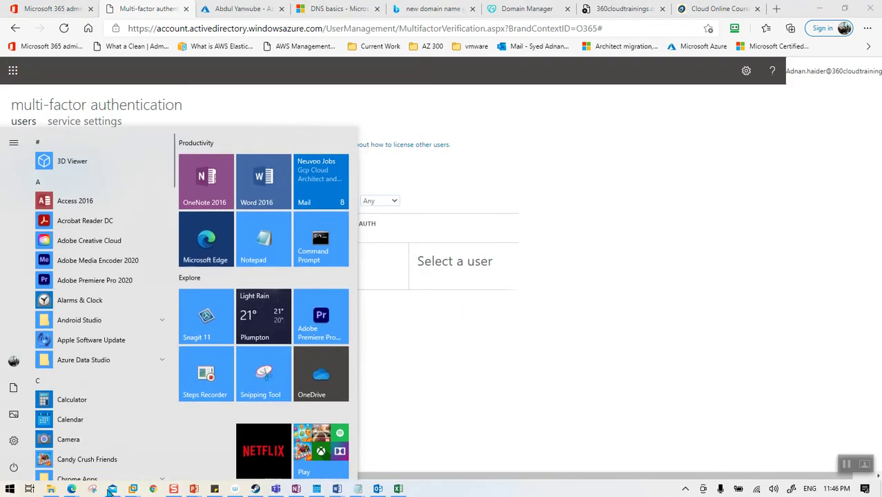
pyautogui.moveTo(72, 489)
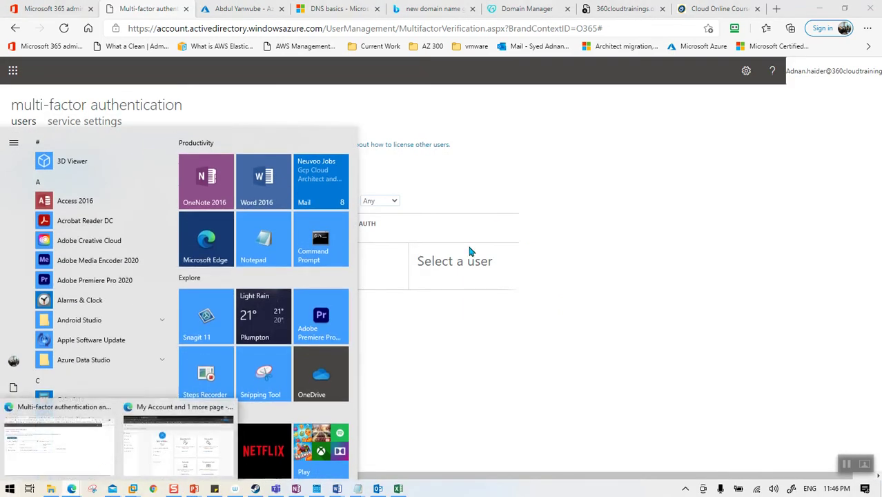
pyautogui.click(63, 440)
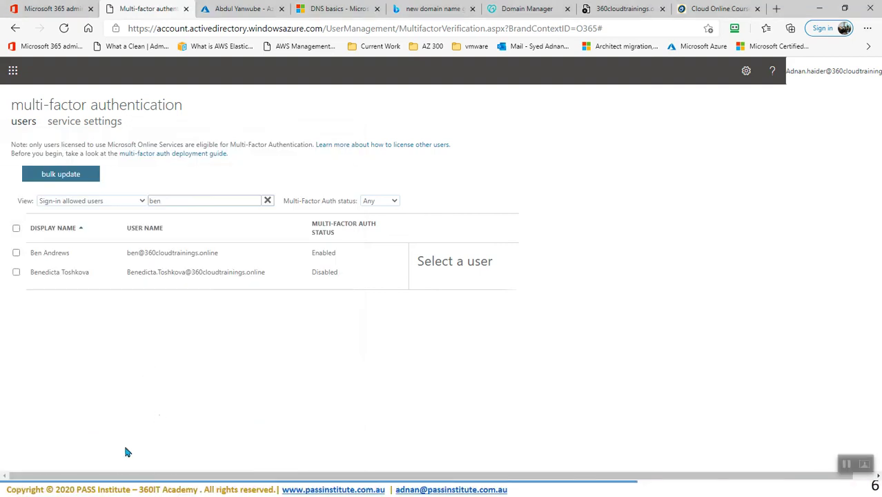
pyautogui.press('super')
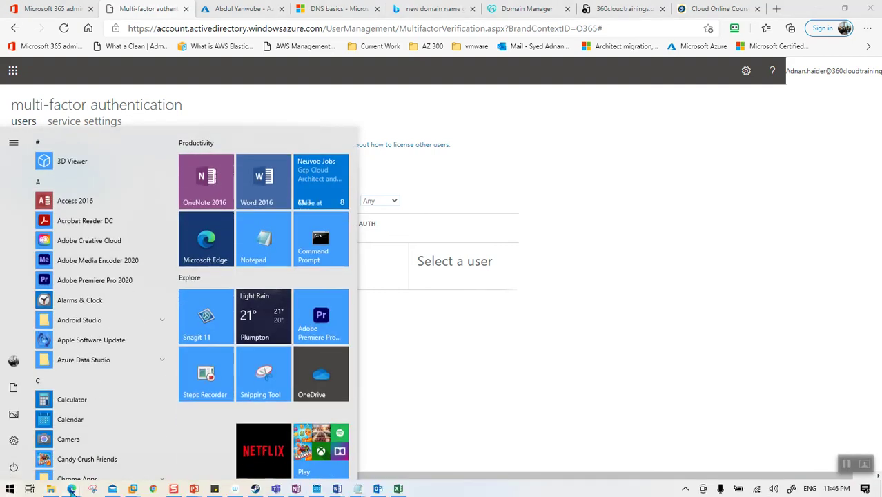
# Sign the user out of the InPrivate My Account window.
pyautogui.moveTo(72, 488)
pyautogui.click(177, 437)
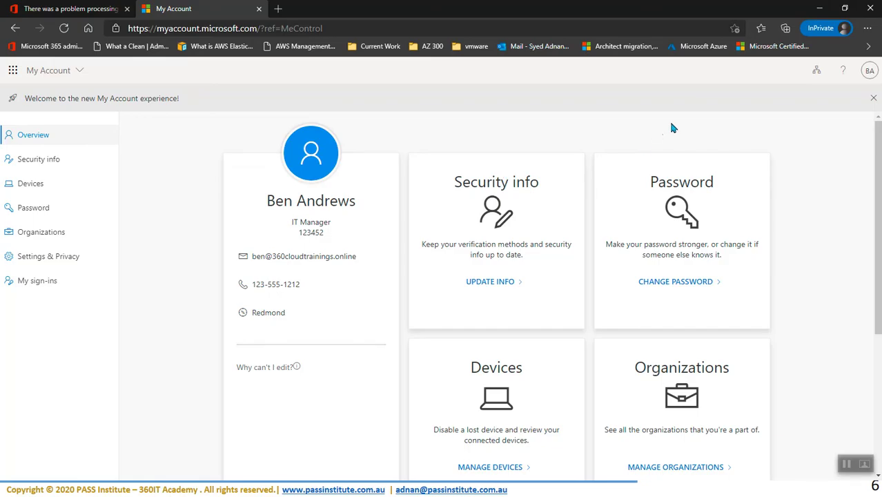
pyautogui.click(870, 71)
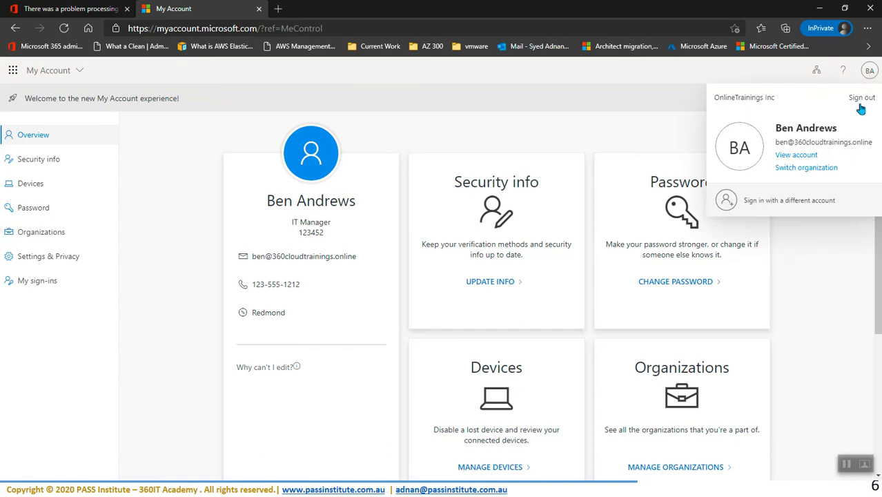
pyautogui.click(859, 98)
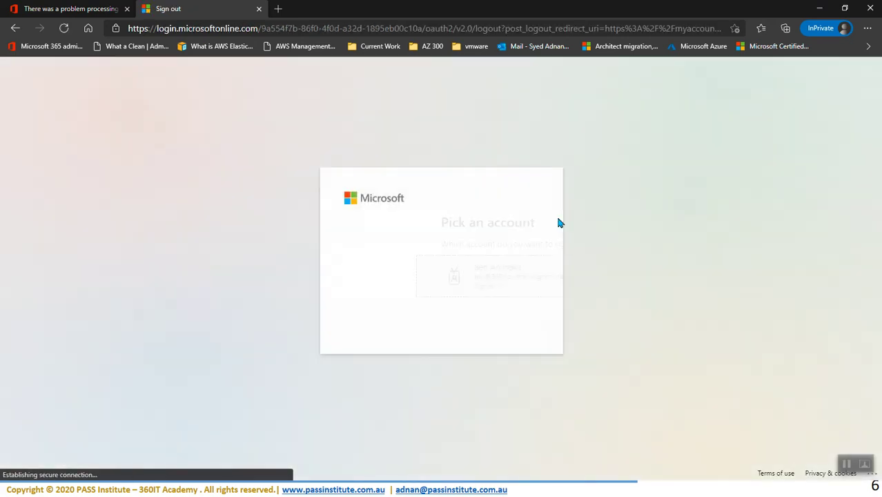
pyautogui.click(414, 281)
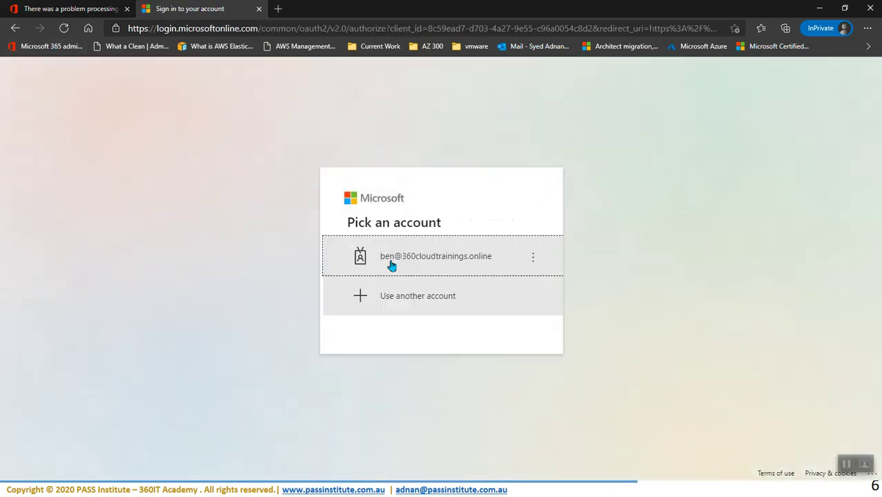
# Sign back in with the account password and continue to the account protection prompt.
pyautogui.click(421, 270)
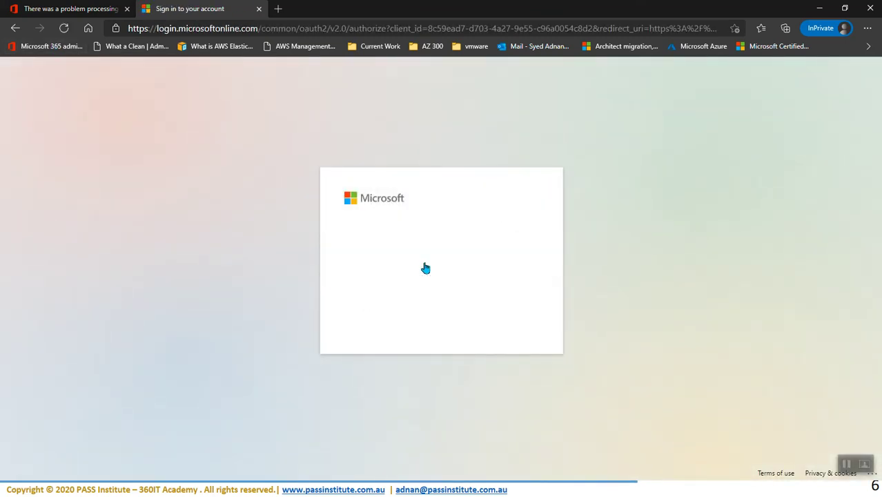
pyautogui.write('••')
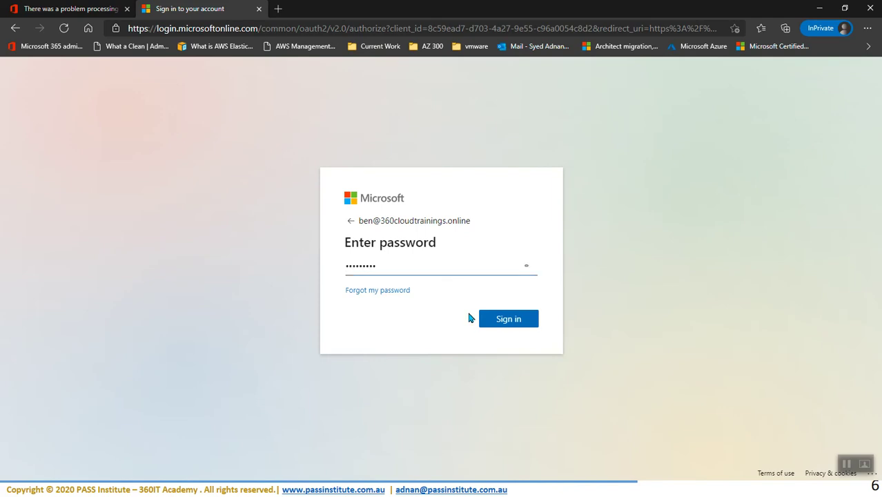
pyautogui.click(514, 323)
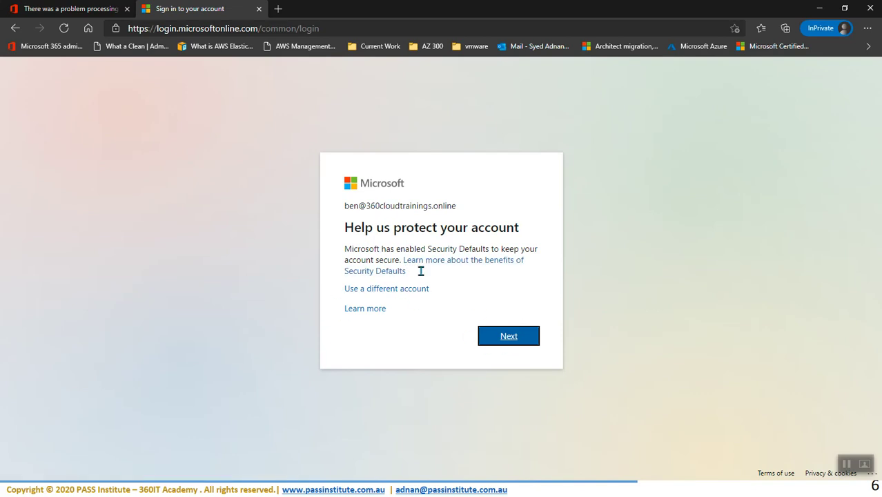
pyautogui.click(514, 341)
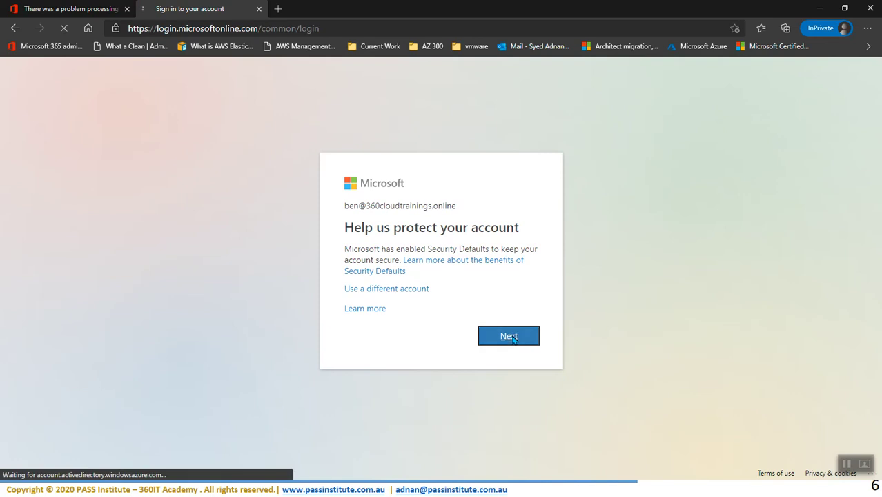
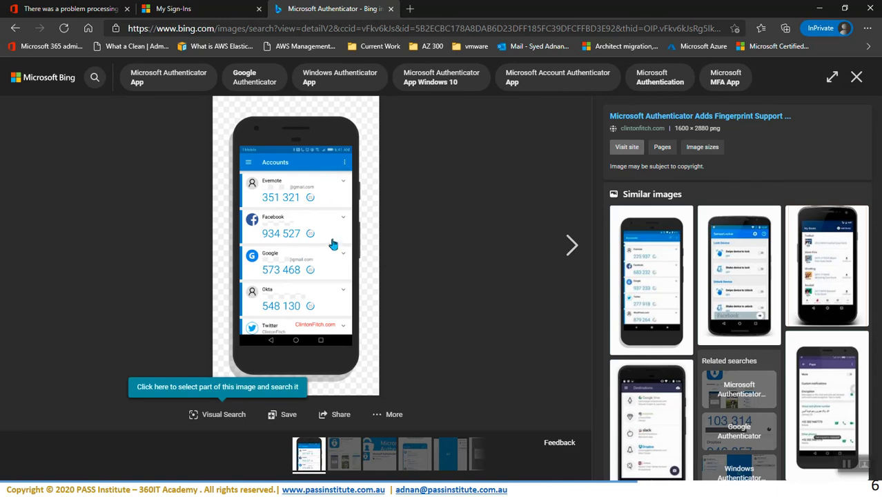
# Advance the Authenticator setup past 'Start by getting the app', then view the Authenticator Accounts image in Bing.
pyautogui.click(209, 11)
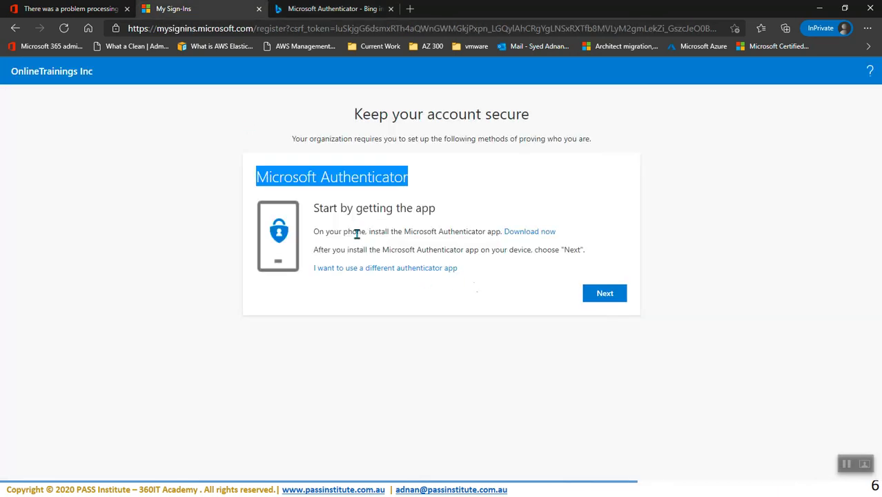
pyautogui.click(604, 294)
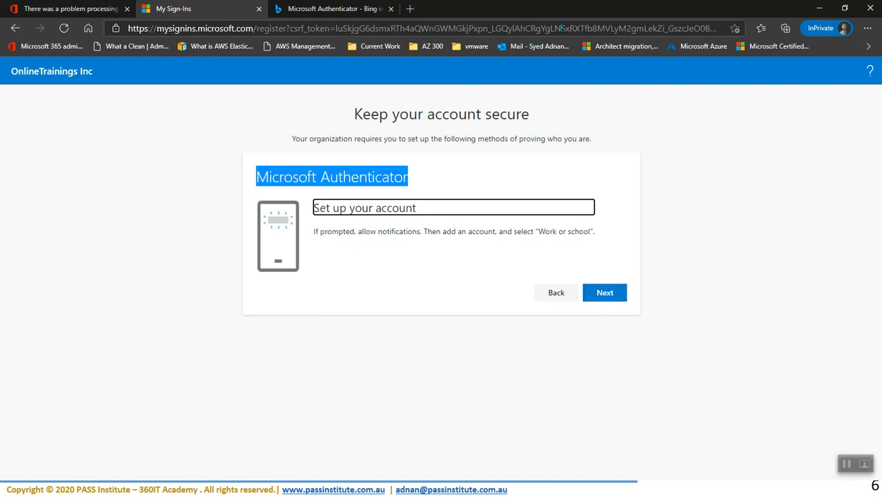
pyautogui.click(335, 11)
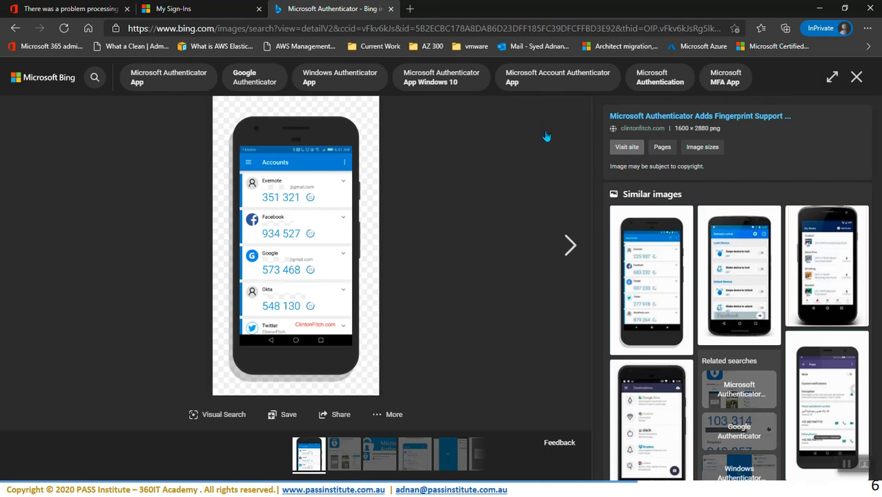
# Advance the Authenticator setup from 'Set up your account' to the 'Scan the QR code' step.
pyautogui.click(221, 9)
pyautogui.click(606, 293)
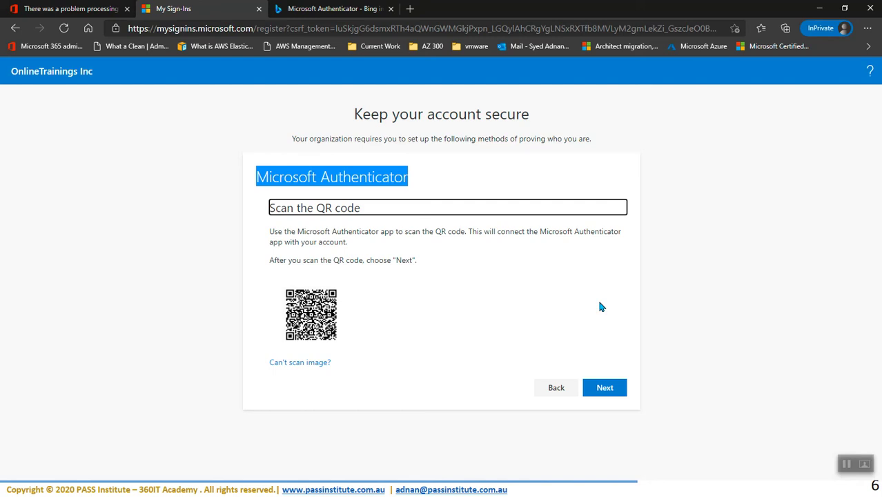
# Continue past the scanned QR code and approved notification, then close the Success! page with Done.
pyautogui.click(605, 391)
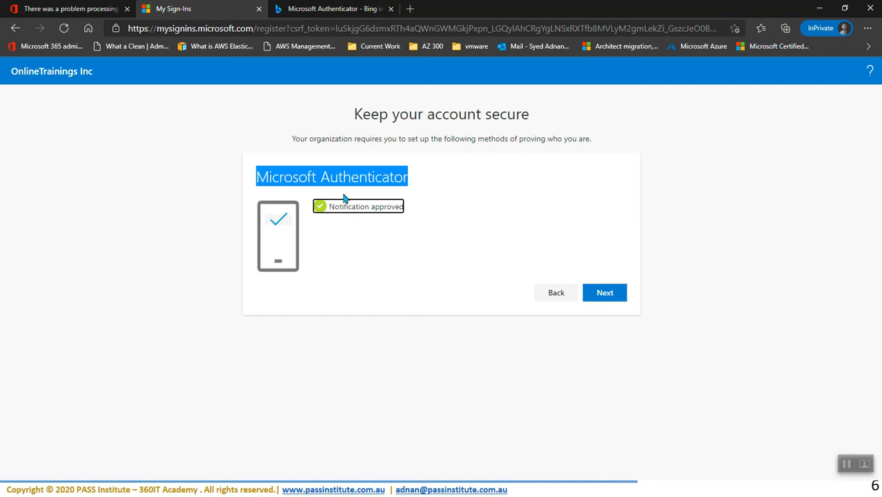
pyautogui.click(605, 296)
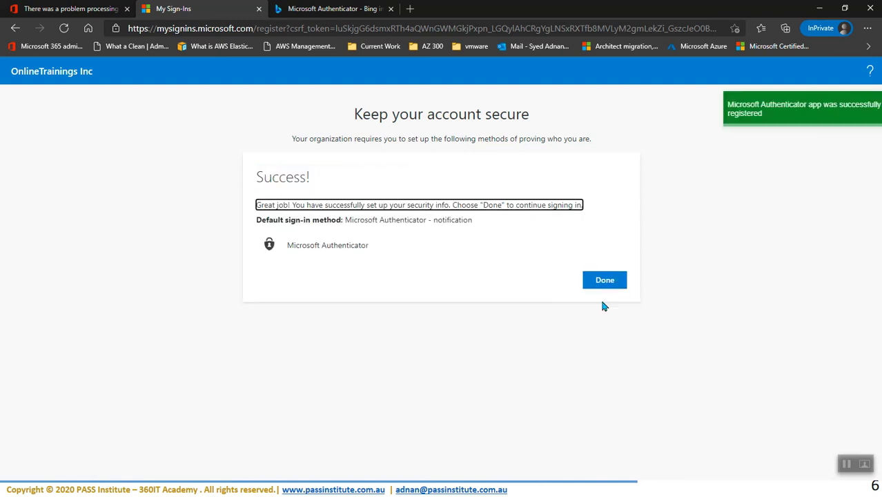
pyautogui.click(608, 281)
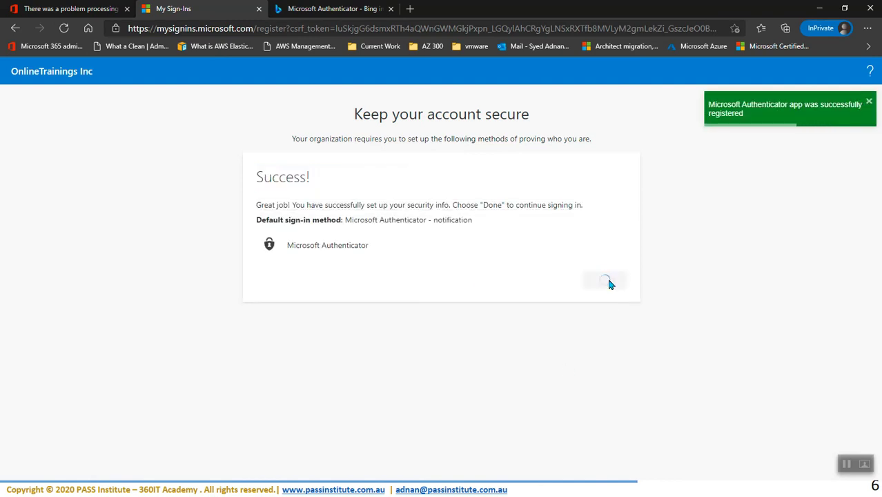